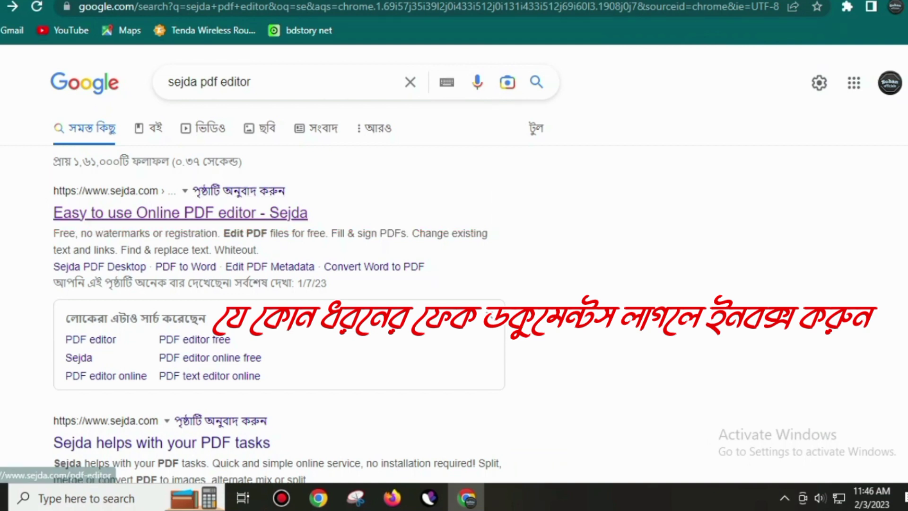
Upload the CamScanner electricity bill PDF from Downloads into Sejda's online PDF editor.
click(180, 213)
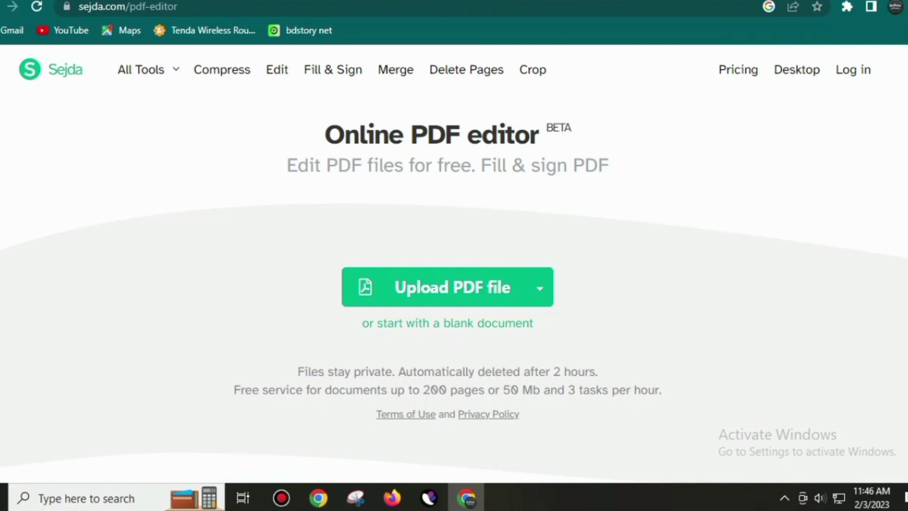
click(451, 287)
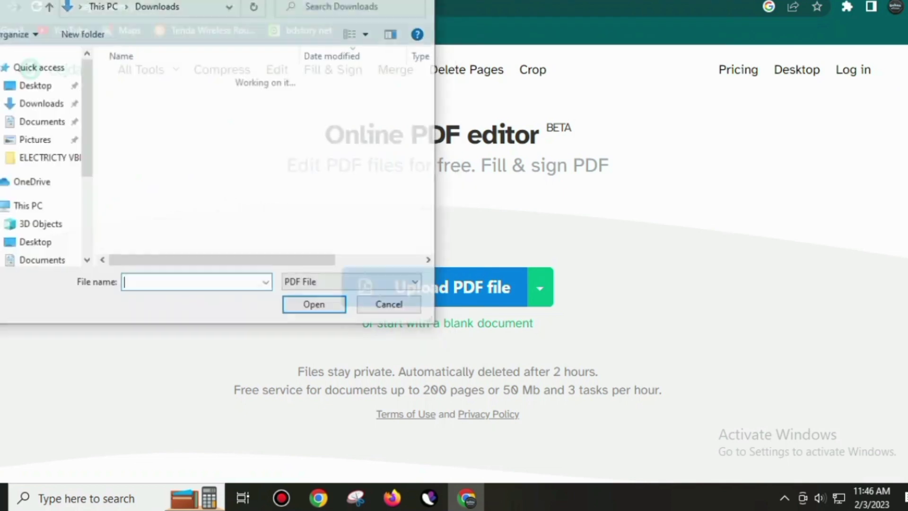
scroll(218, 180, down, 3)
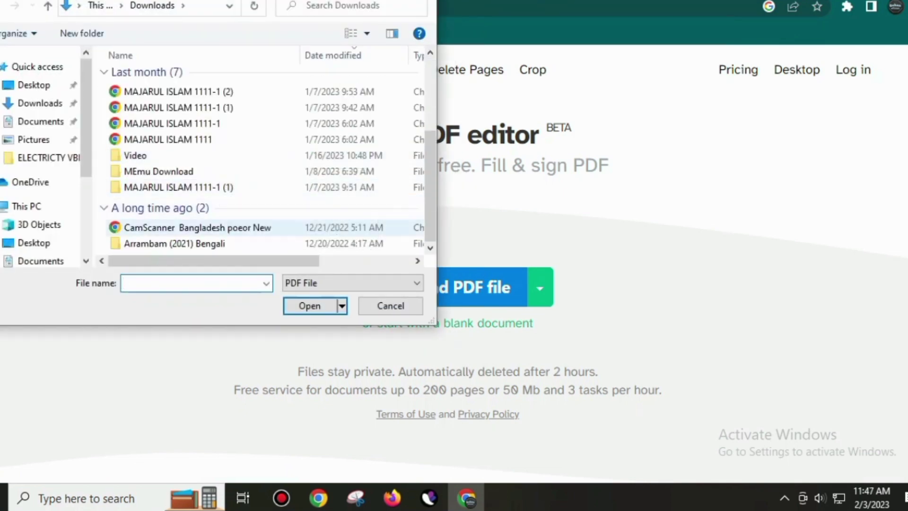
double_click(197, 228)
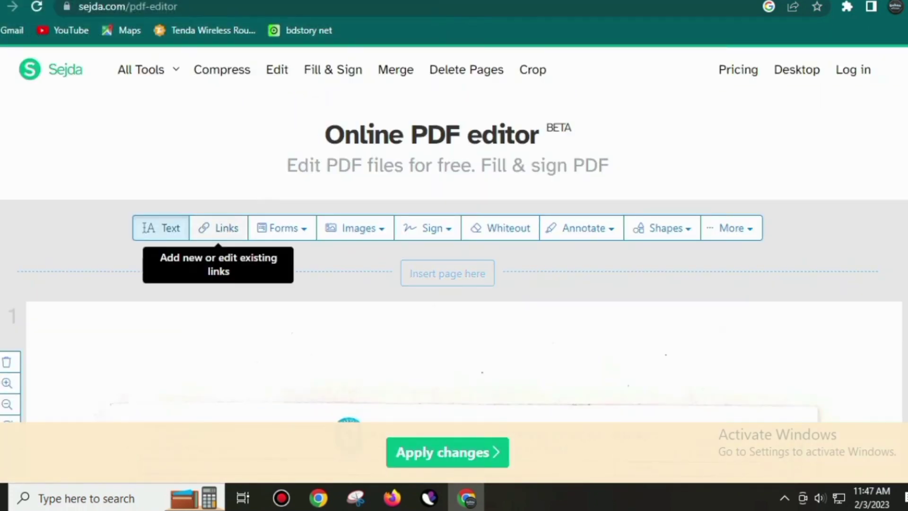
Type the customer's account number after the ACCOUNT NO label.
scroll(454, 236, down, 5)
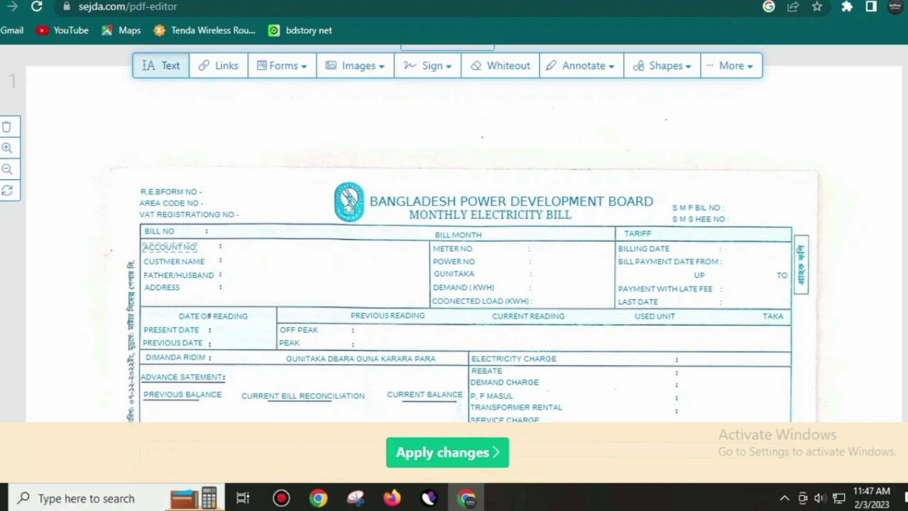
click(169, 247)
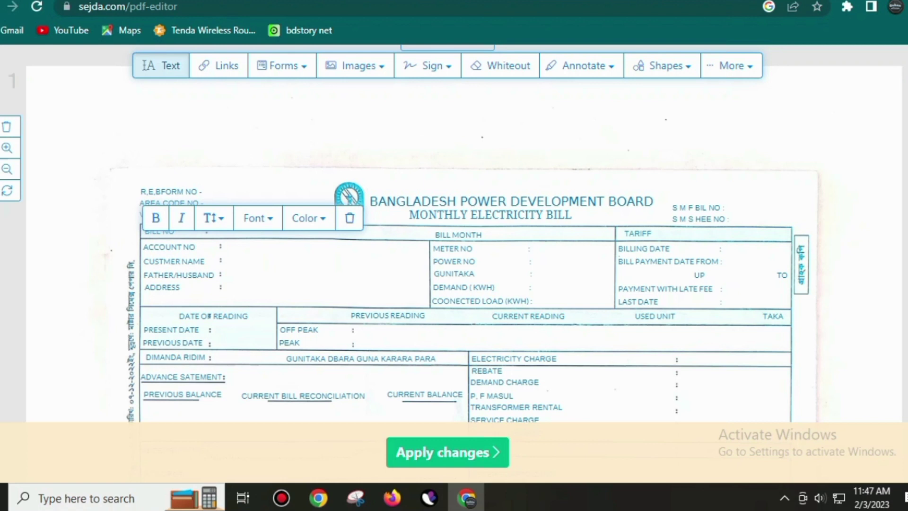
click(232, 261)
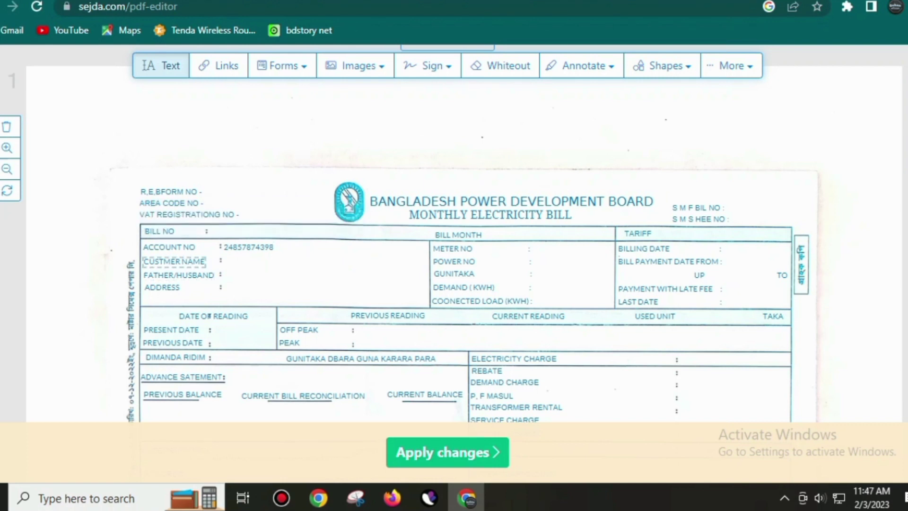
Enter the customer's full name at the end of the CUSTMER NAME line.
click(204, 260)
click(205, 261)
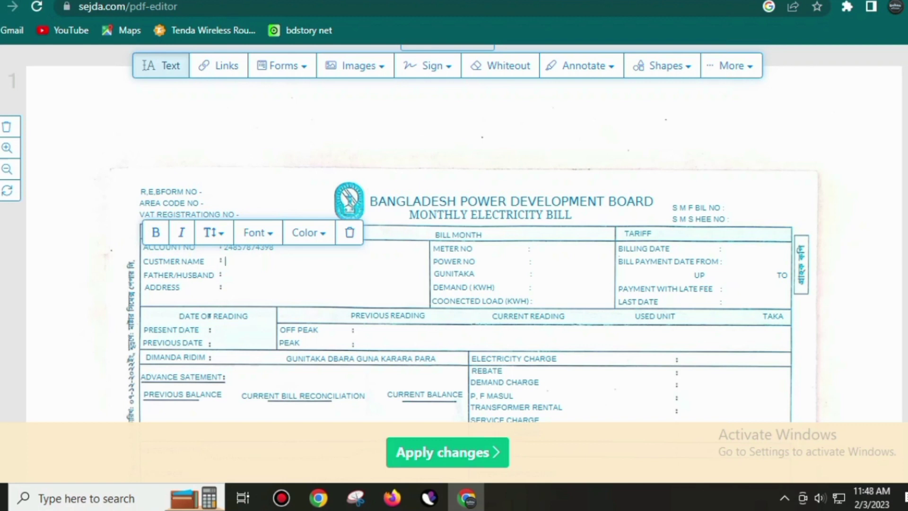
click(178, 275)
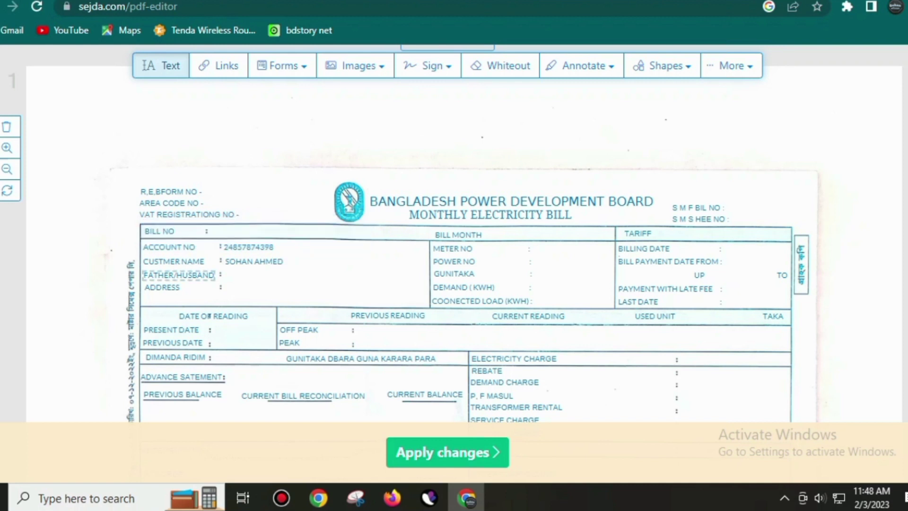
Leave the FATHER/HUSBAND line unchanged and place the cursor in the ADDRESS line.
click(178, 276)
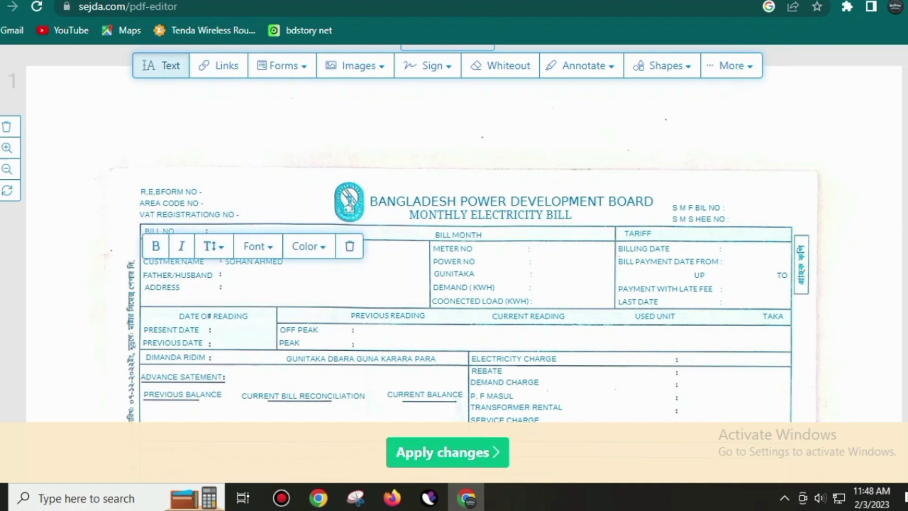
key(Escape)
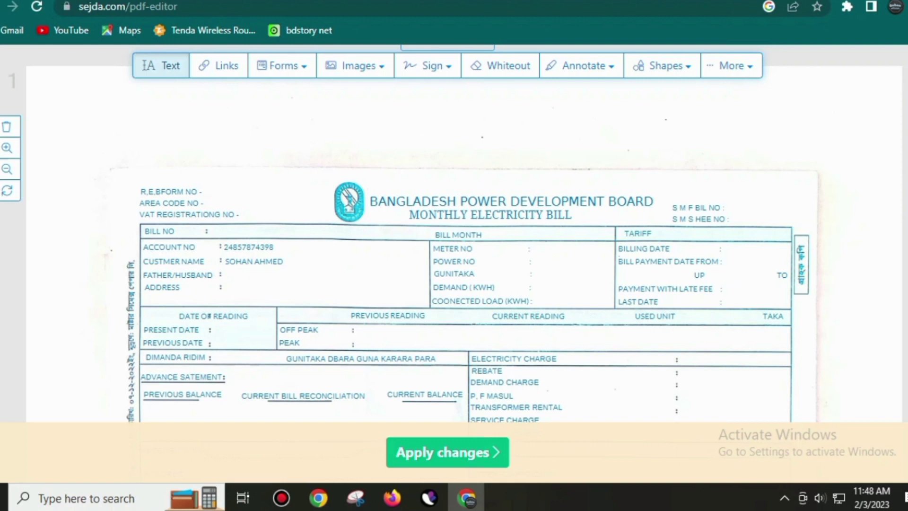
click(163, 287)
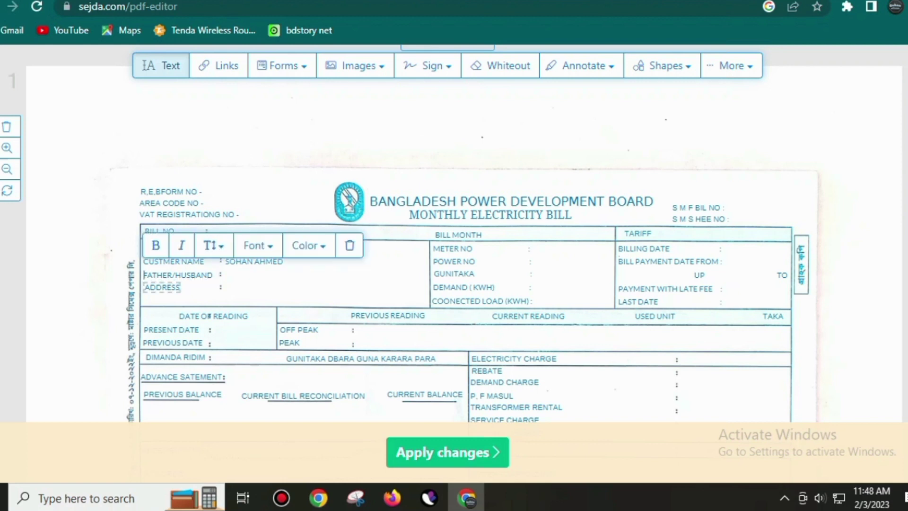
click(162, 287)
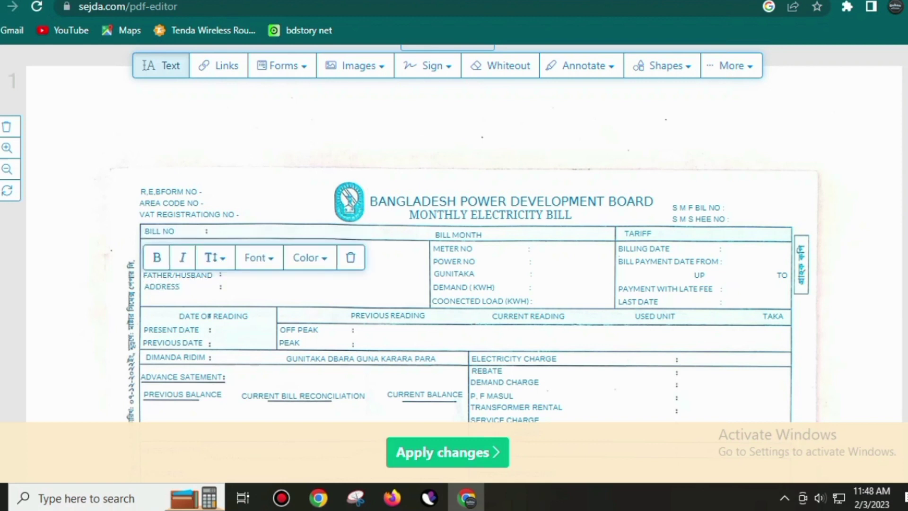
click(293, 289)
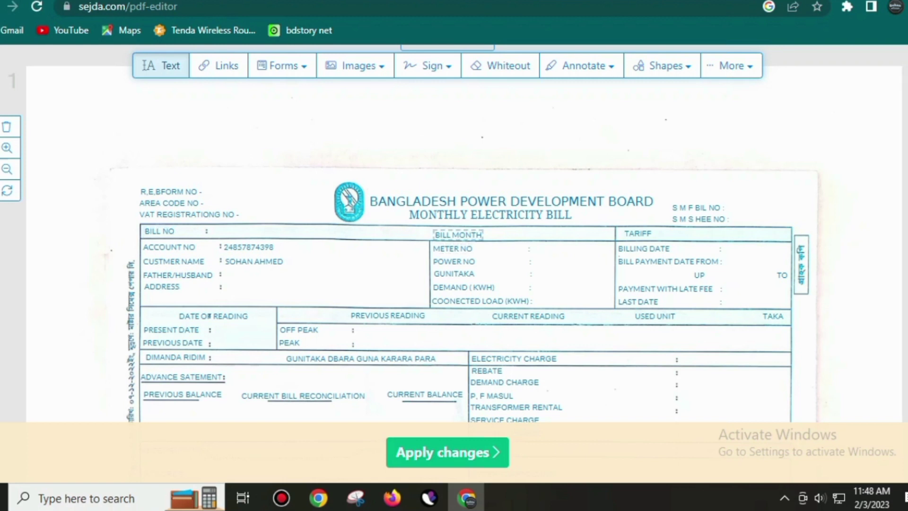
click(435, 234)
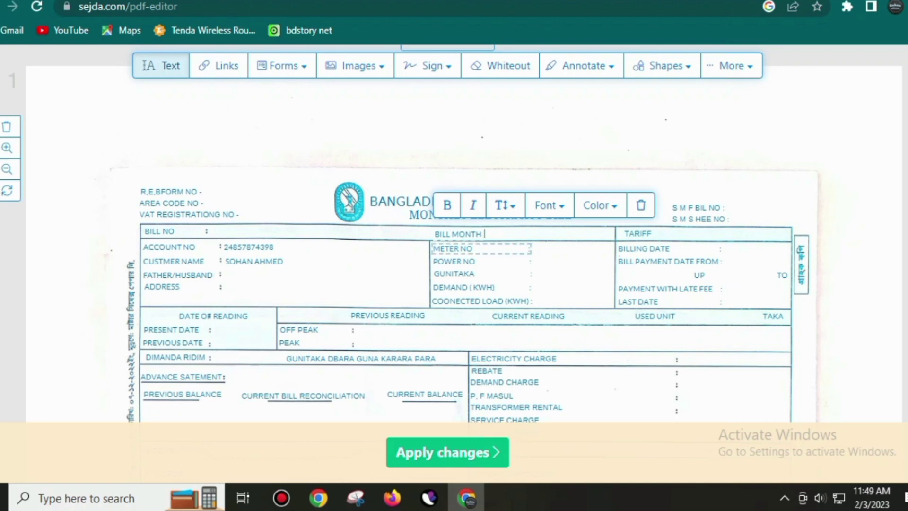
click(452, 248)
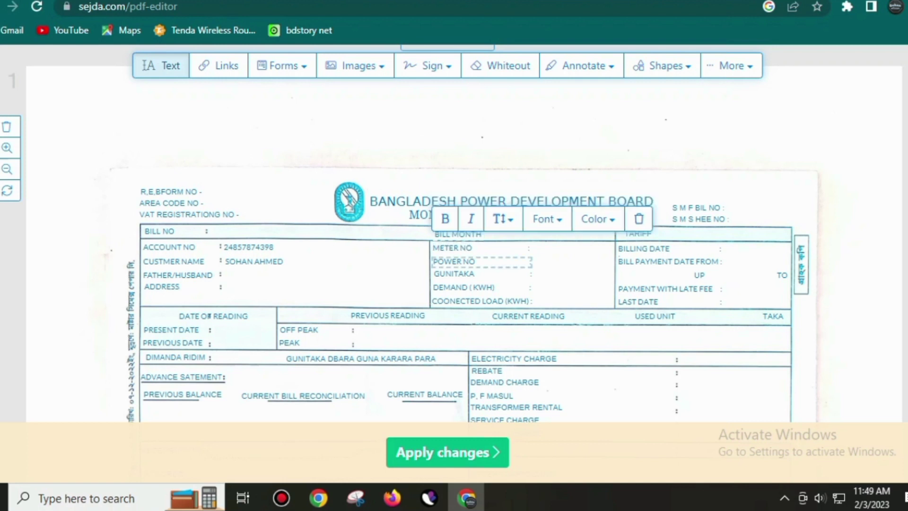
click(434, 261)
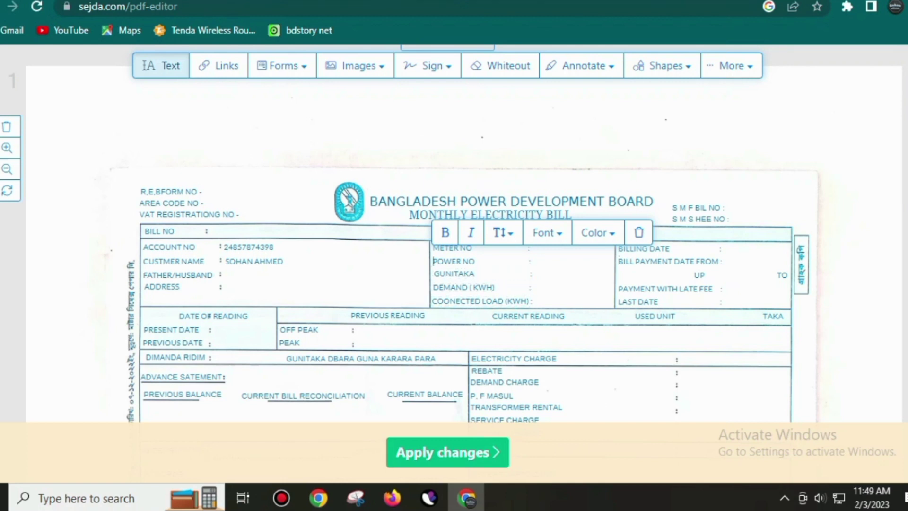
click(575, 269)
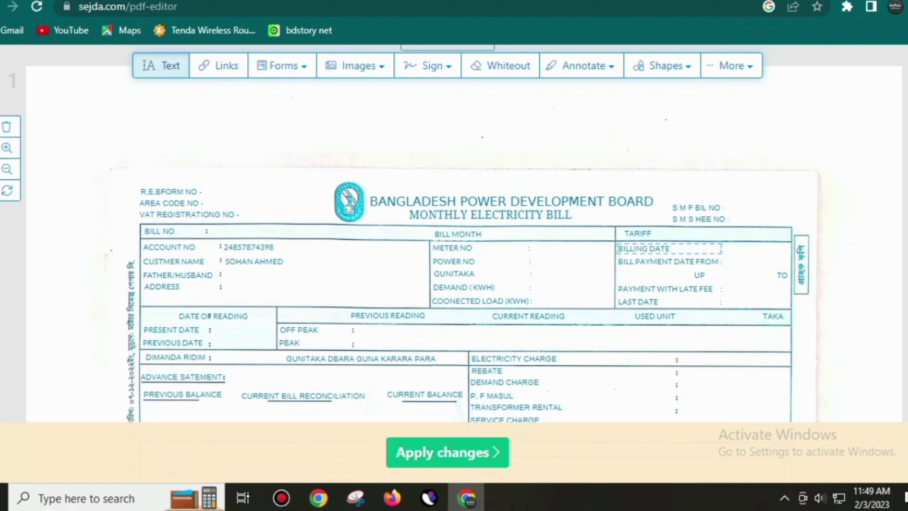
click(619, 248)
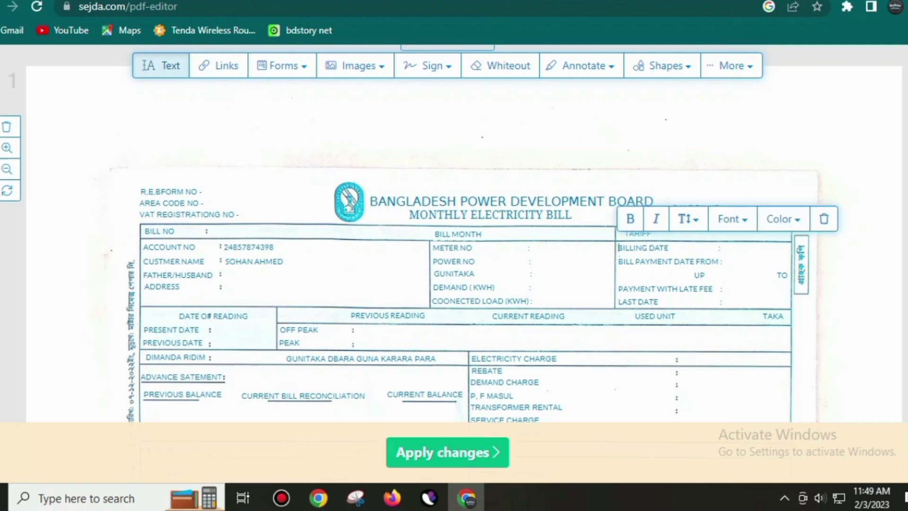
click(620, 262)
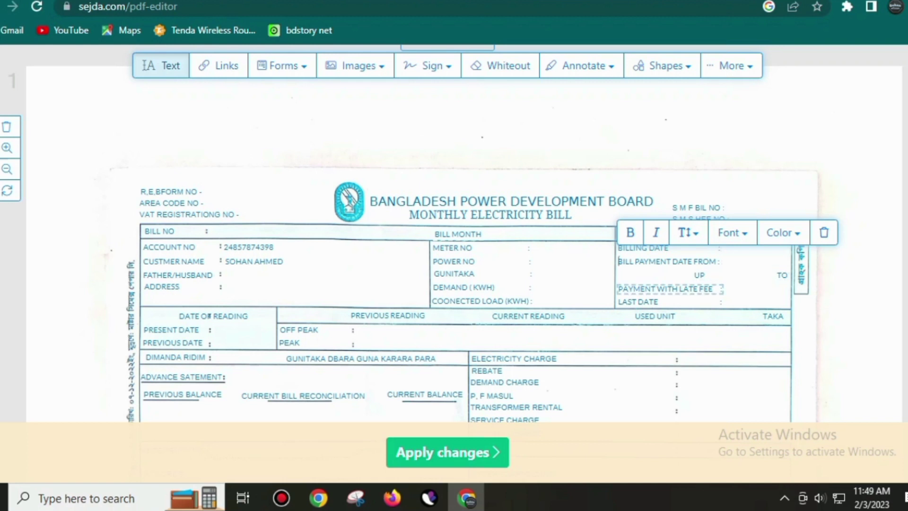
click(669, 289)
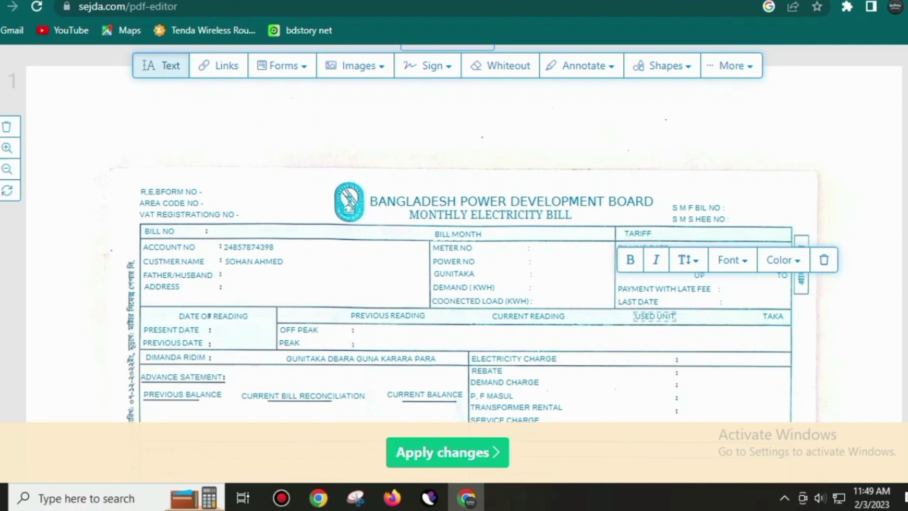
click(620, 301)
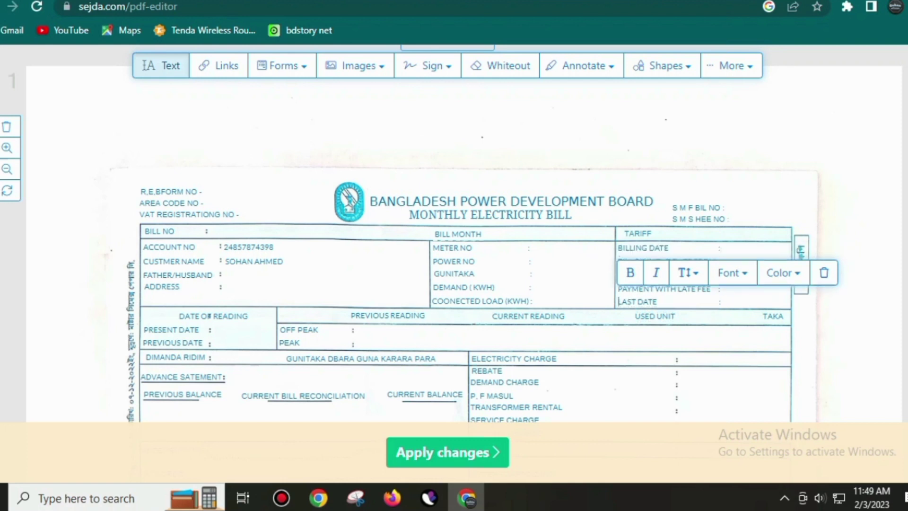
key(Escape)
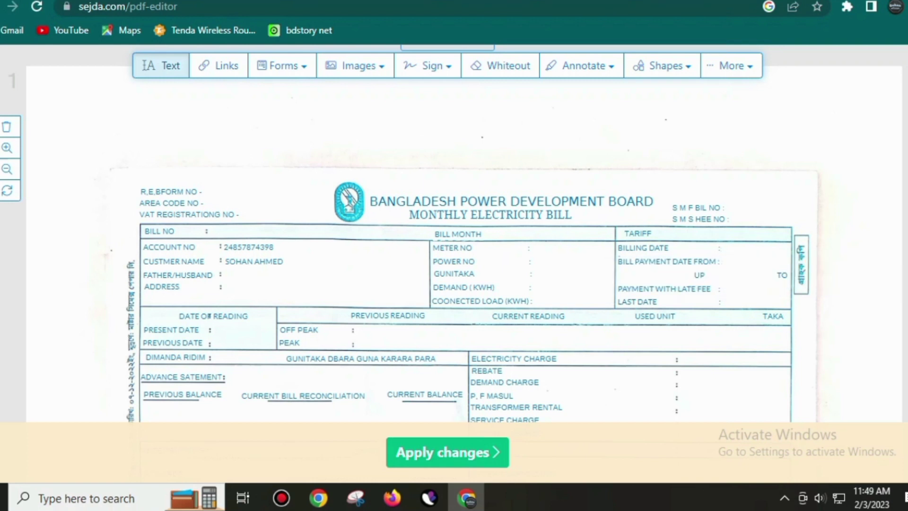
scroll(426, 320, down, 2)
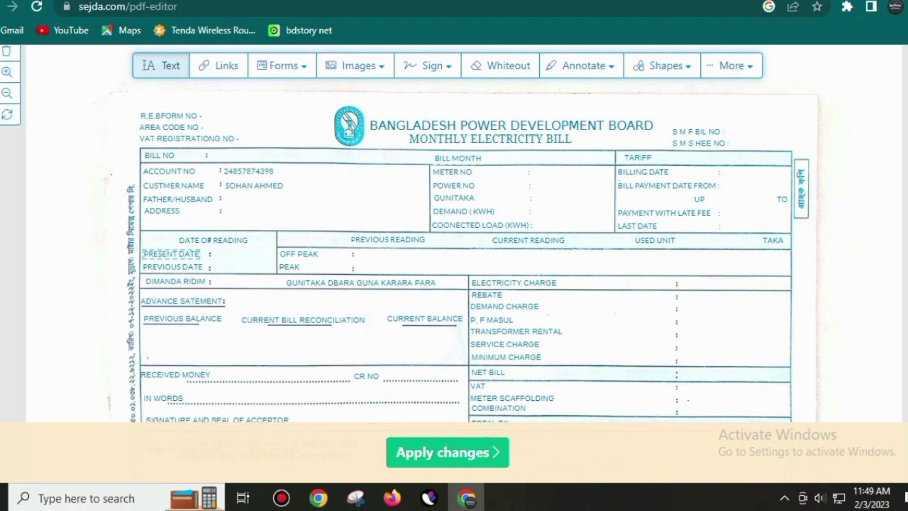
Add text boxes near the PRESENT DATE, Previous Date and Off Peak rows, clearing placeholder text.
click(171, 254)
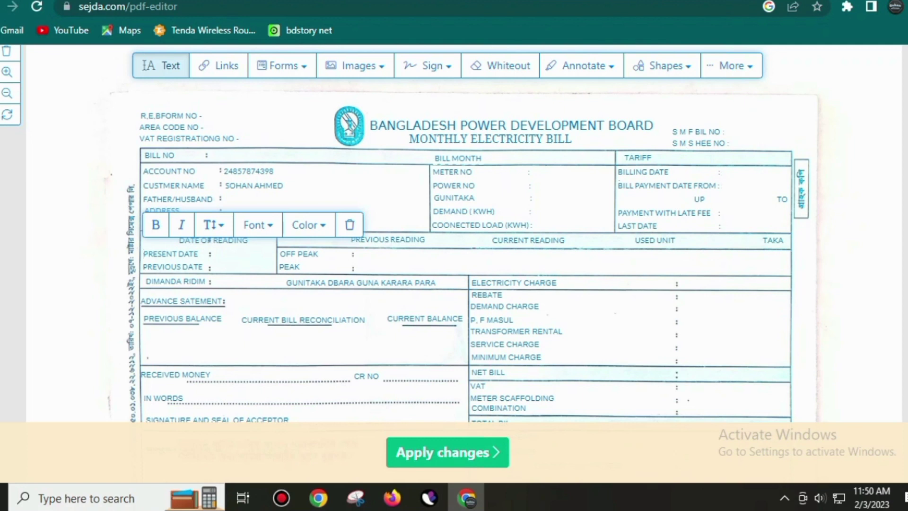
click(212, 266)
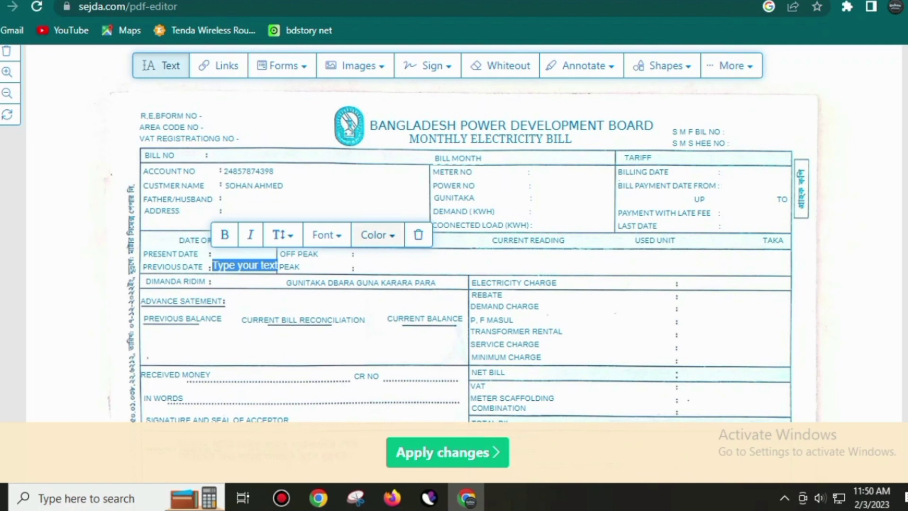
click(418, 235)
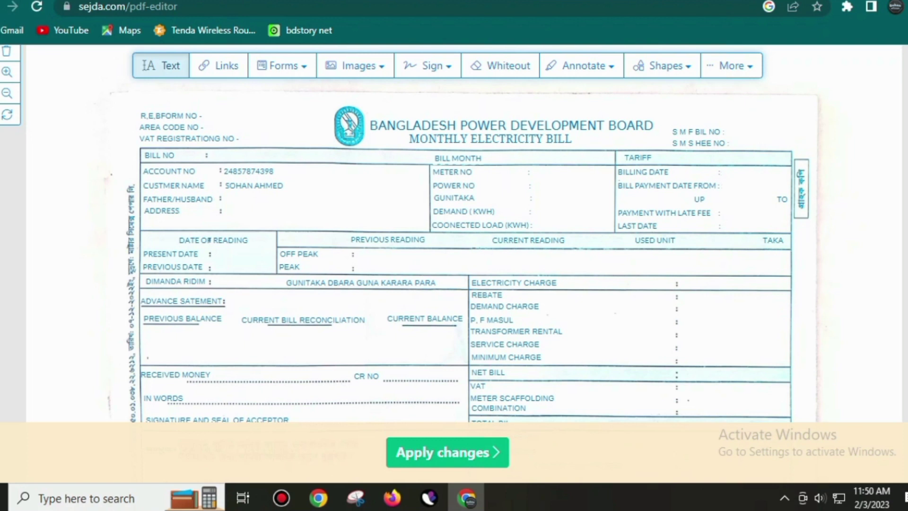
click(383, 251)
key(BackSpace)
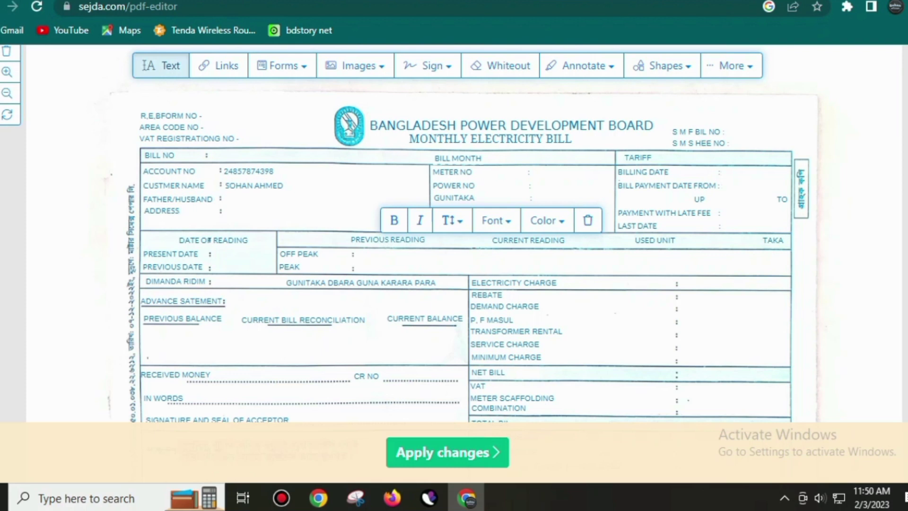
Insert the 'CamScanner seal new' picture from Documents using Images > New Image.
scroll(487, 223, down, 2)
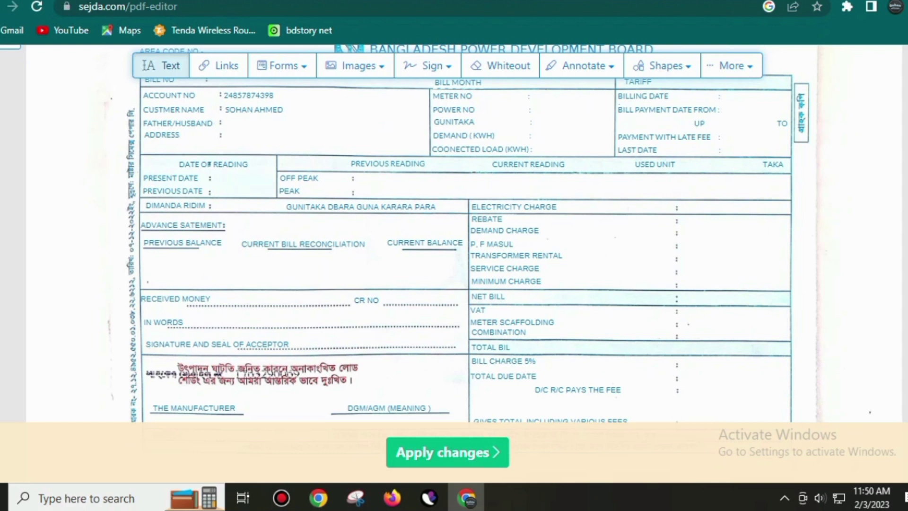
scroll(425, 232, down, 6)
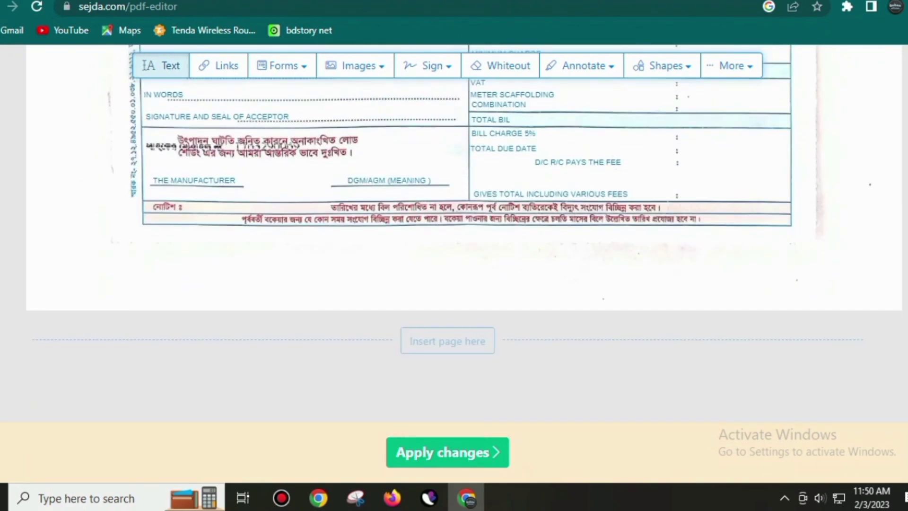
scroll(426, 232, up, 8)
scroll(425, 232, down, 5)
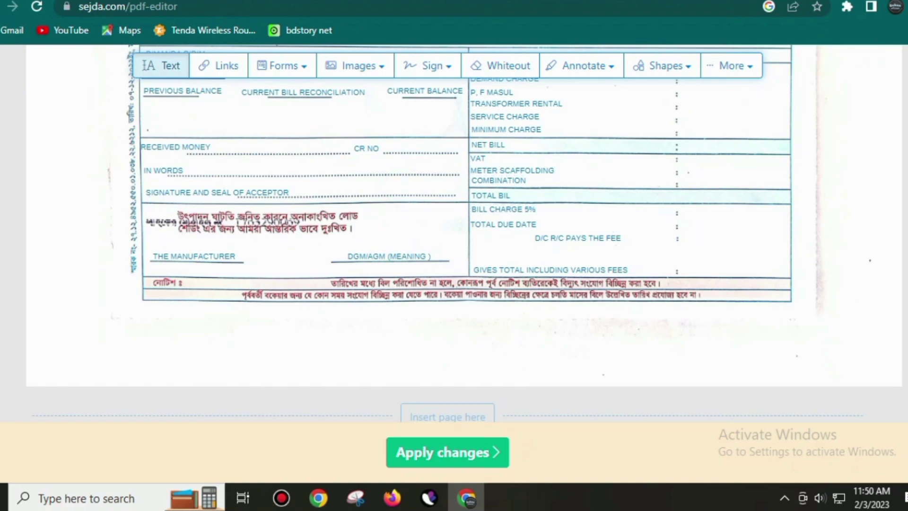
scroll(506, 205, up, 2)
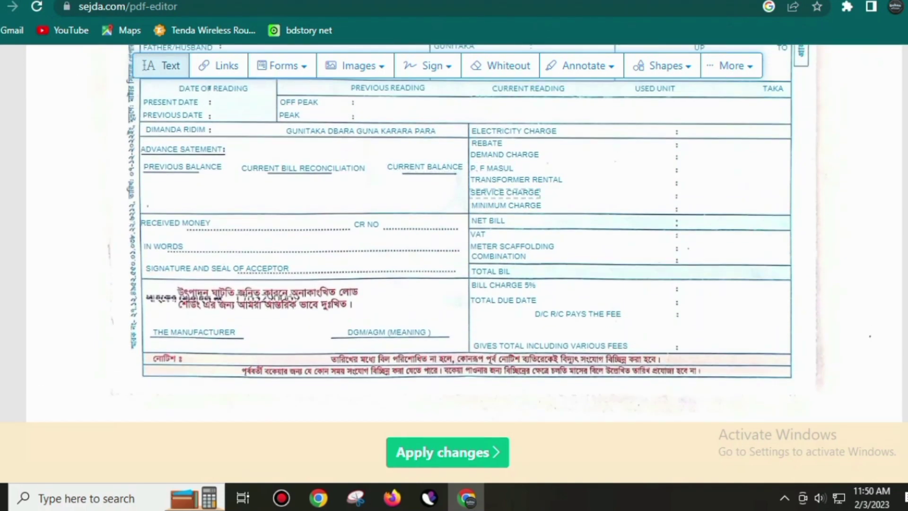
scroll(473, 232, up, 5)
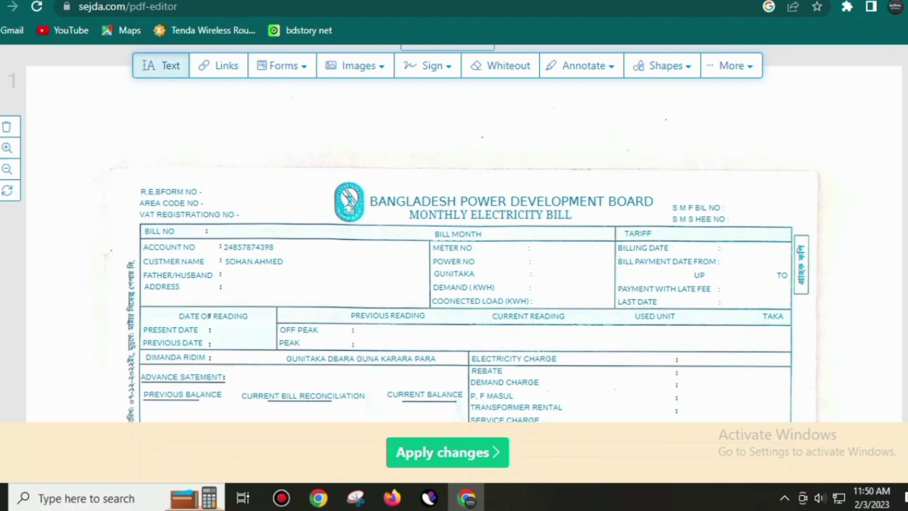
click(358, 66)
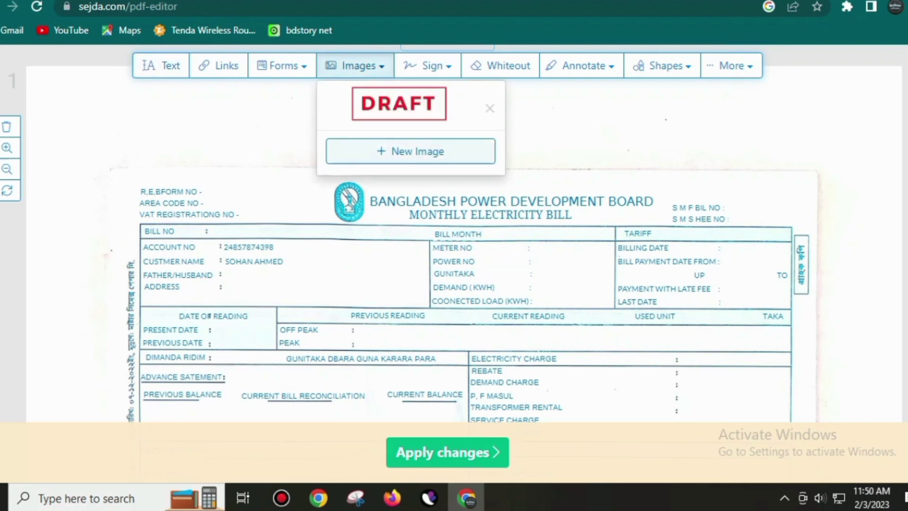
click(410, 151)
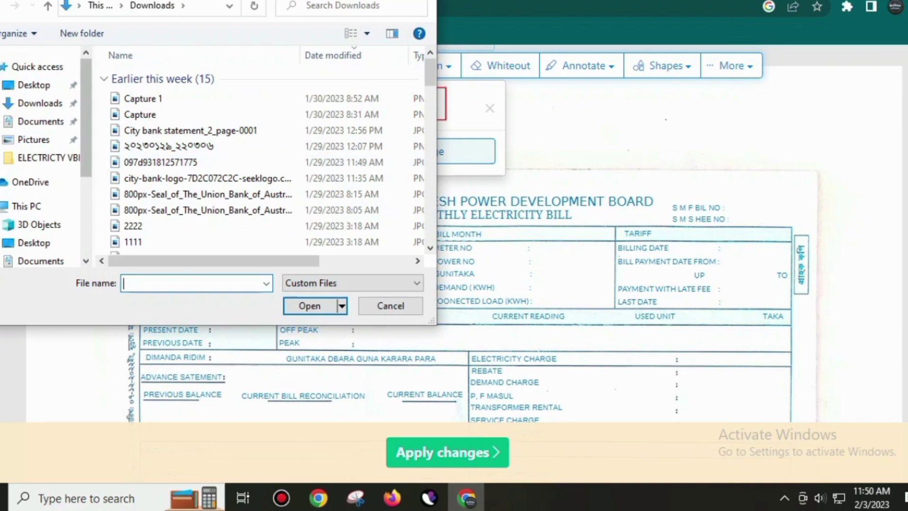
click(41, 121)
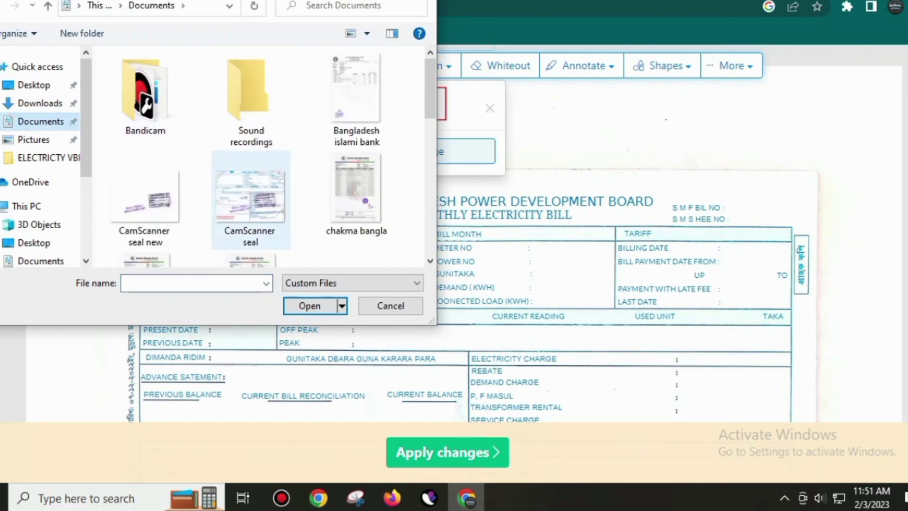
double_click(144, 198)
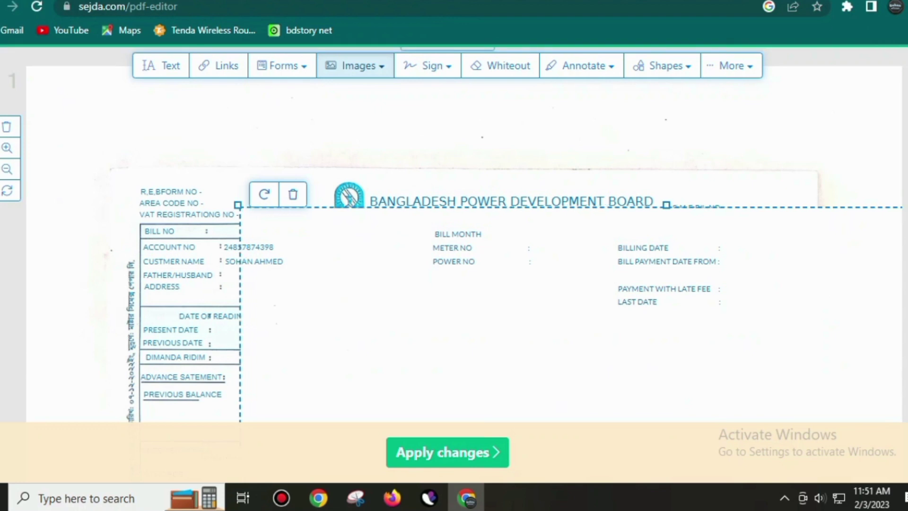
Shrink the oversized seal image step by step until the bill form shows again.
scroll(454, 232, down, 5)
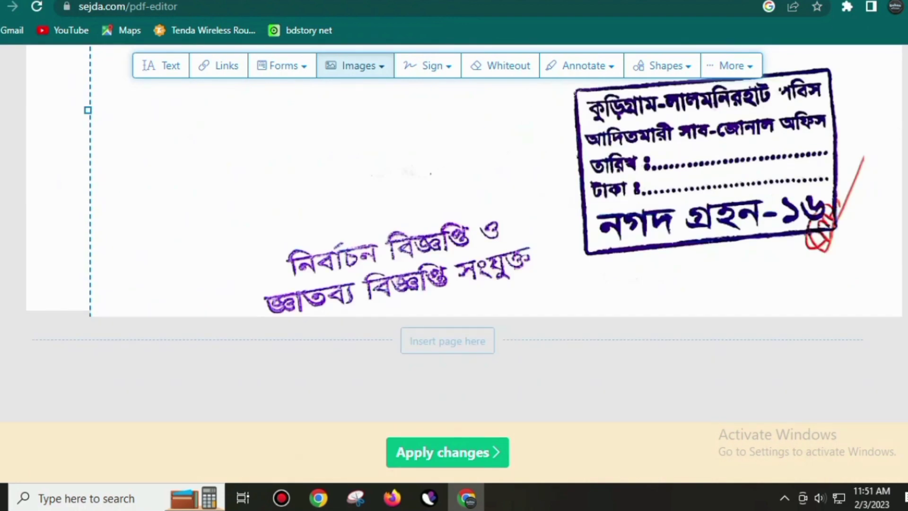
drag(454, 189, 272, 2)
drag(760, 235, 621, 130)
drag(331, 90, 500, 213)
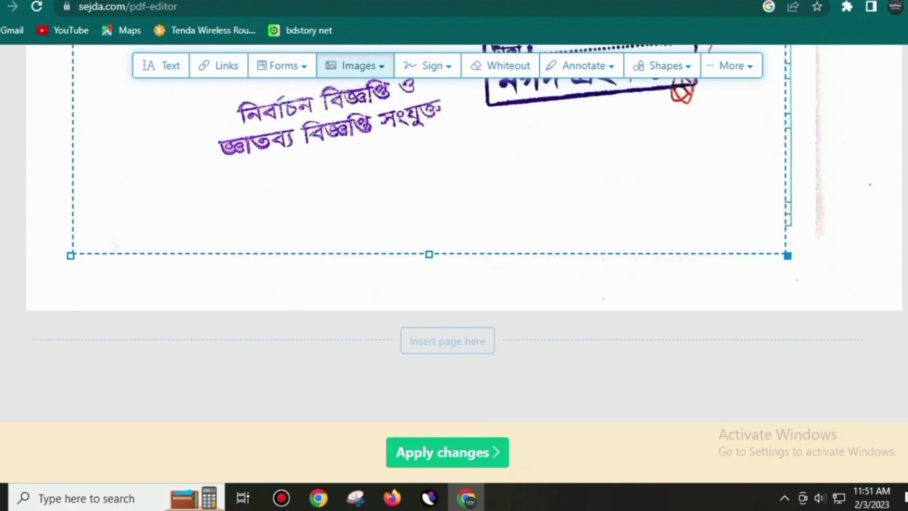
drag(786, 253, 645, 149)
drag(355, 95, 426, 201)
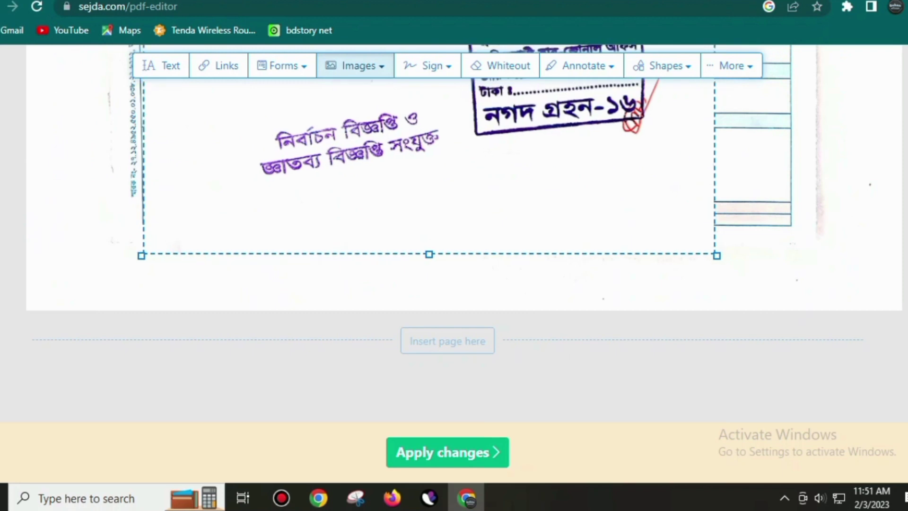
drag(717, 256, 566, 142)
drag(364, 102, 466, 199)
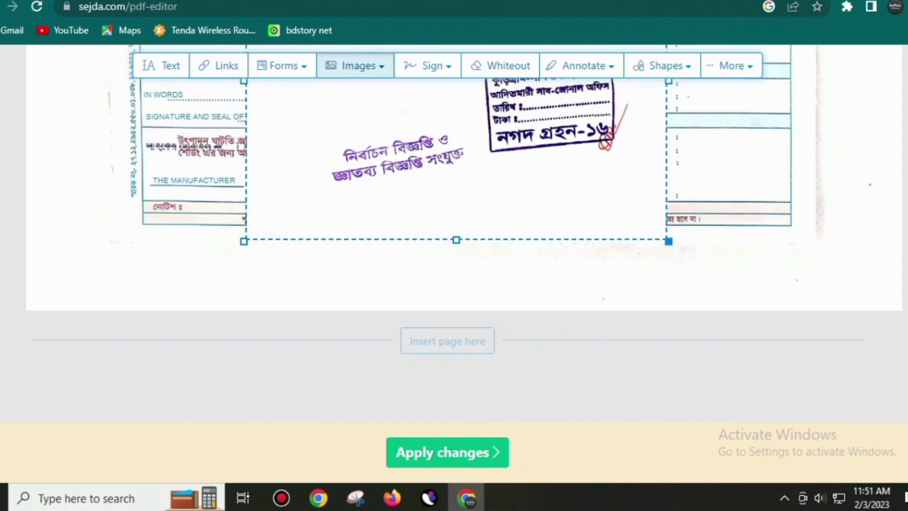
drag(669, 239, 552, 153)
drag(425, 109, 507, 186)
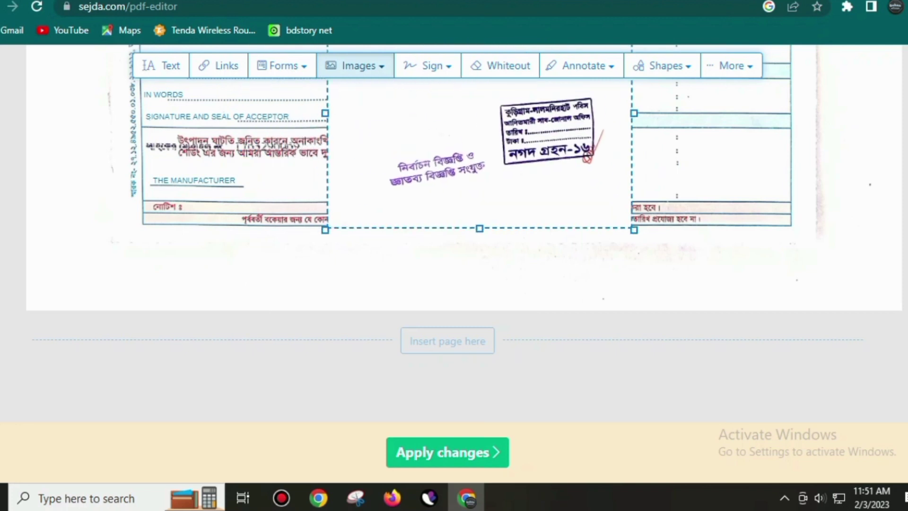
drag(634, 230, 535, 156)
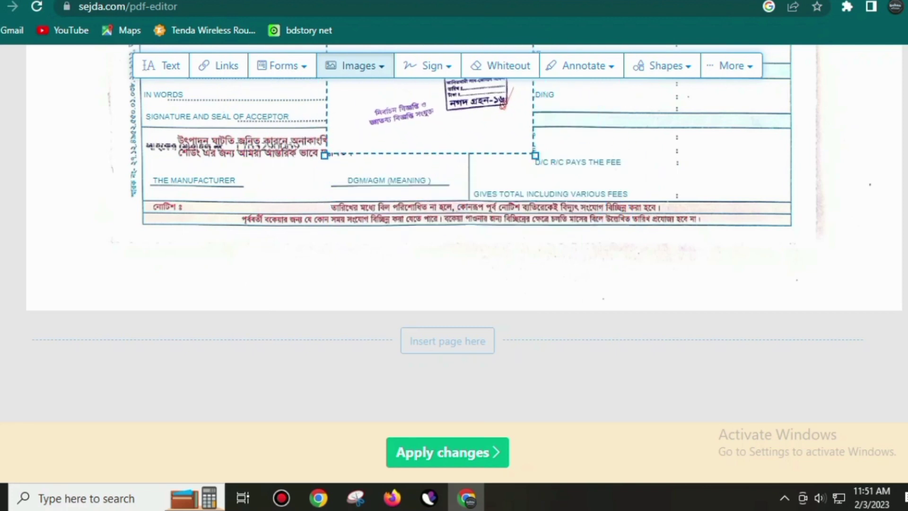
drag(454, 114, 319, 150)
Move the seal onto the signature lines and enlarge it slightly to fit the area.
scroll(454, 189, up, 2)
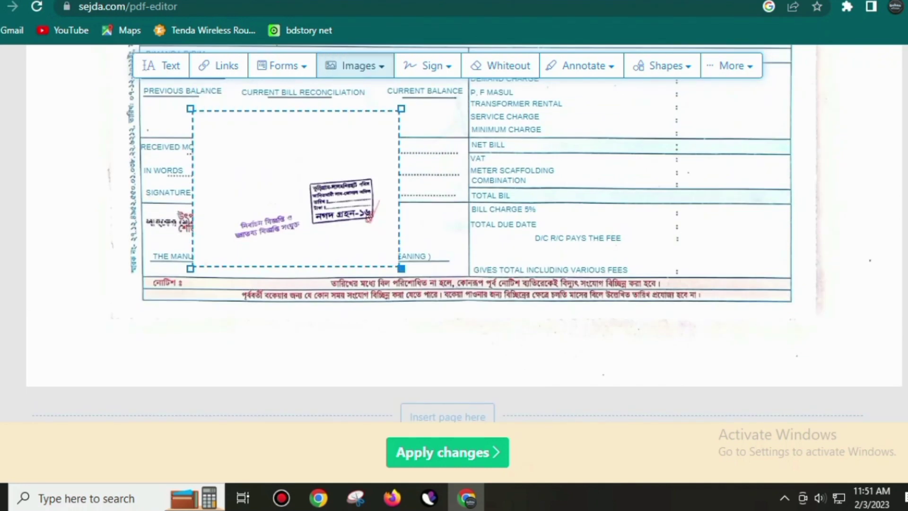
drag(400, 269, 314, 202)
drag(253, 152, 334, 179)
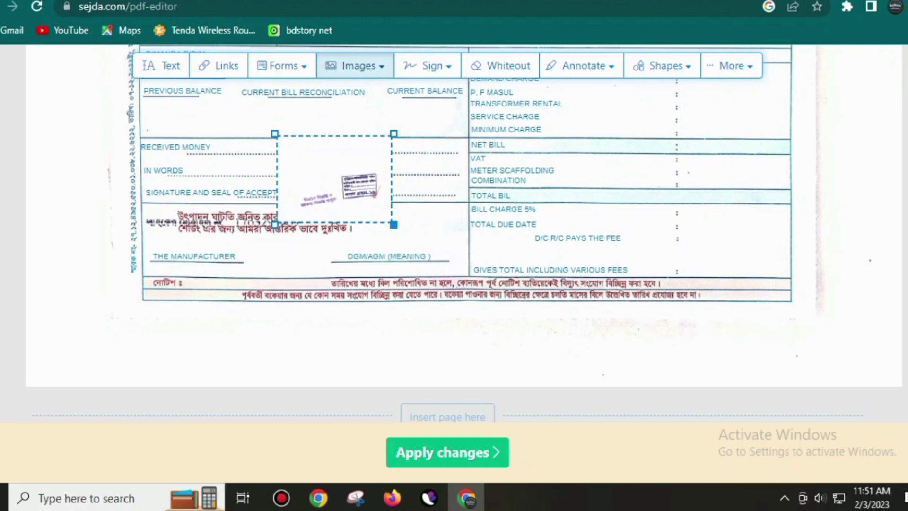
drag(394, 224, 460, 275)
mouse_move(378, 208)
mouse_down()
mouse_move(384, 196)
mouse_move(397, 197)
mouse_move(366, 206)
mouse_move(374, 199)
mouse_up()
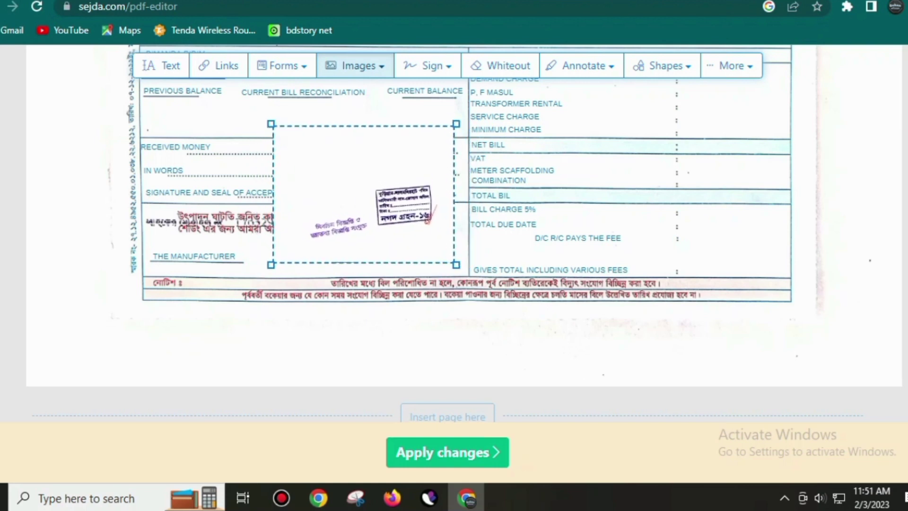
Search Google for 'sejda jpg to pdf' in a new tab and open the Sejda result.
click(904, 6)
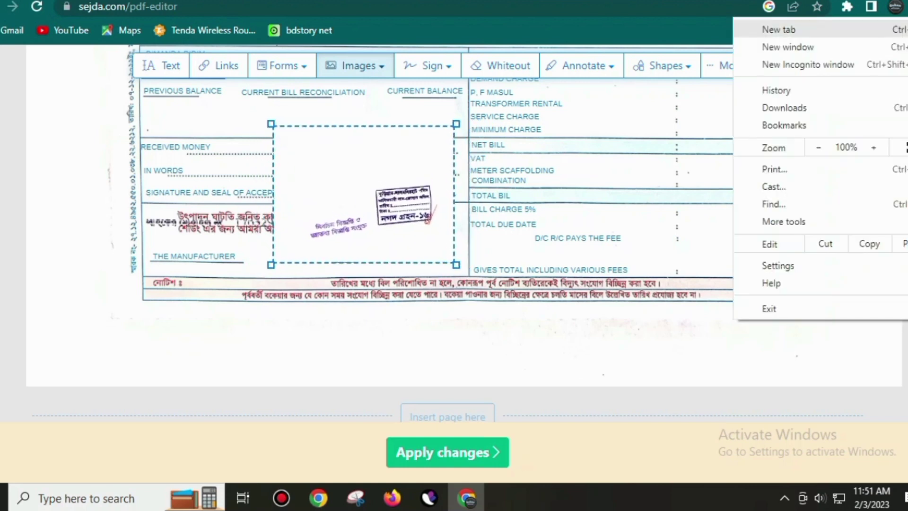
click(775, 28)
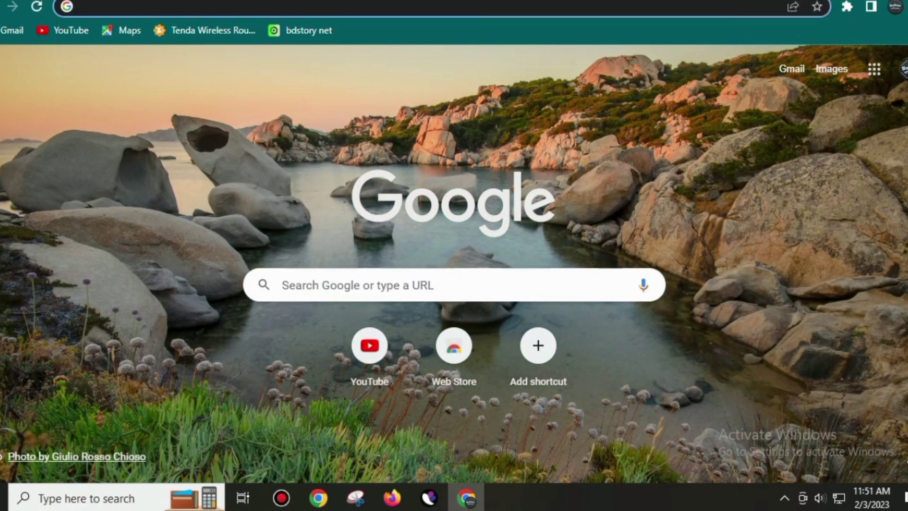
text(SE)
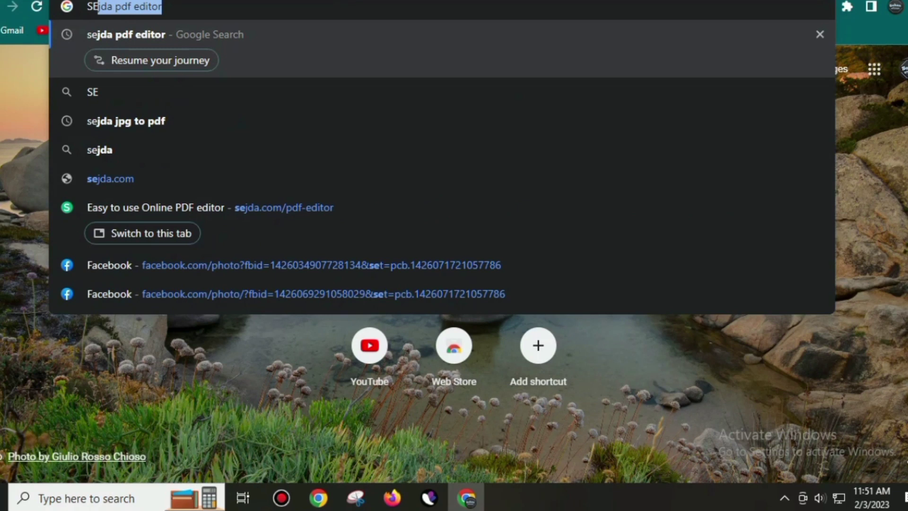
key(Down)
key(Down)
key(Return)
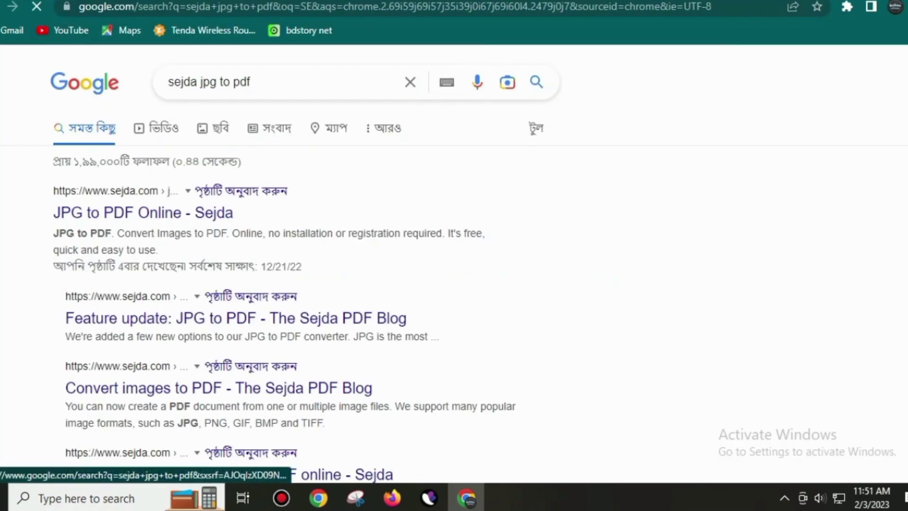
click(143, 213)
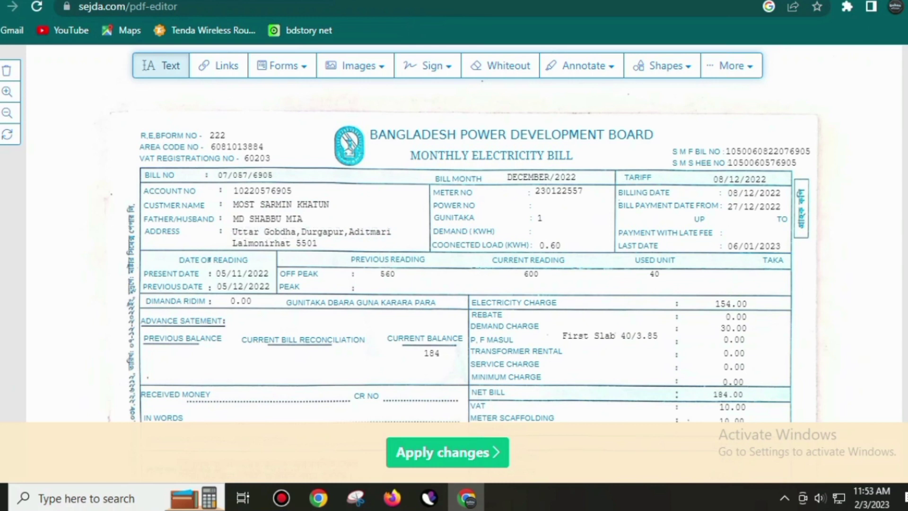
scroll(465, 265, down, 3)
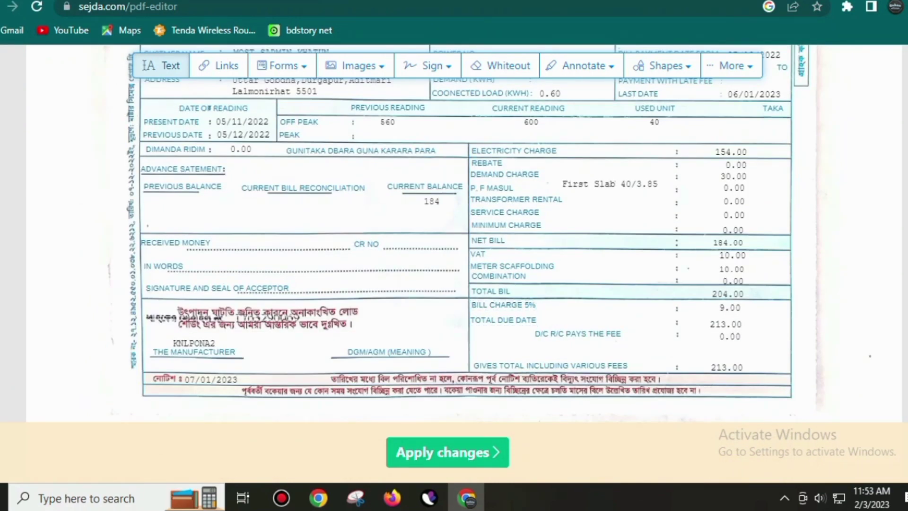
scroll(466, 237, up, 3)
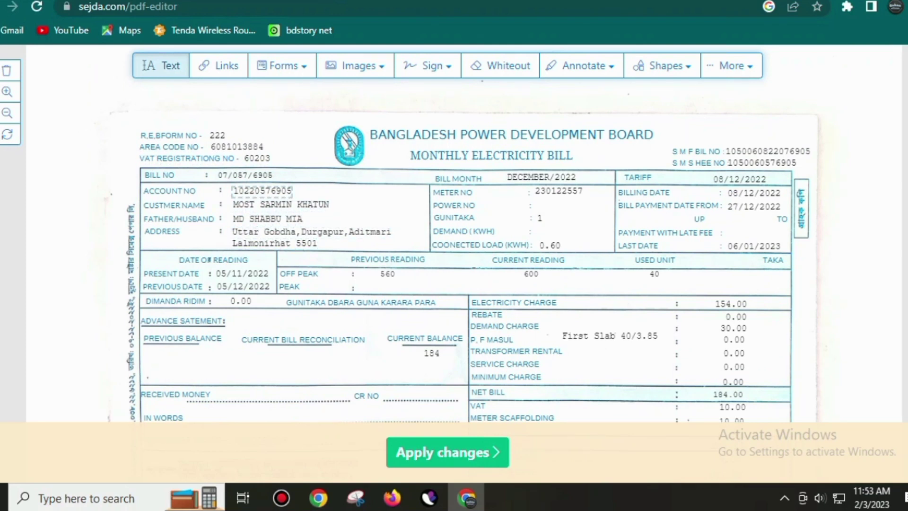
click(262, 191)
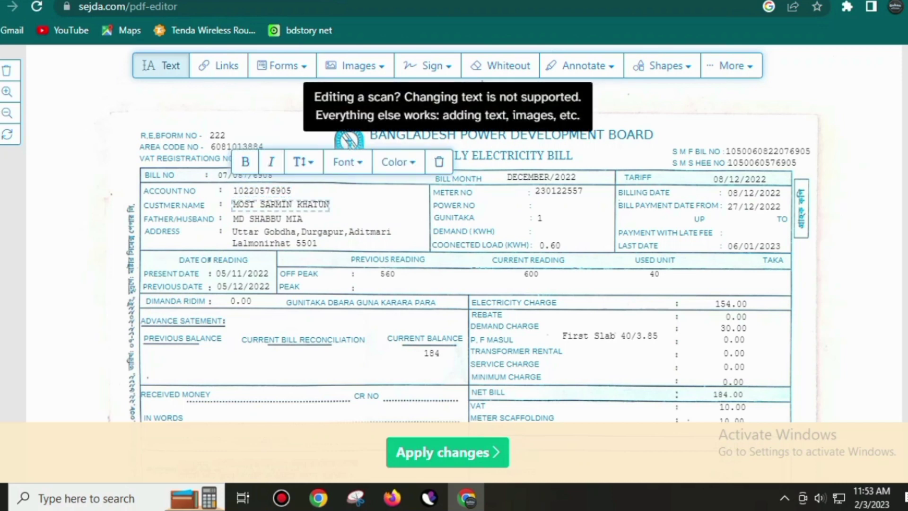
click(272, 205)
click(267, 219)
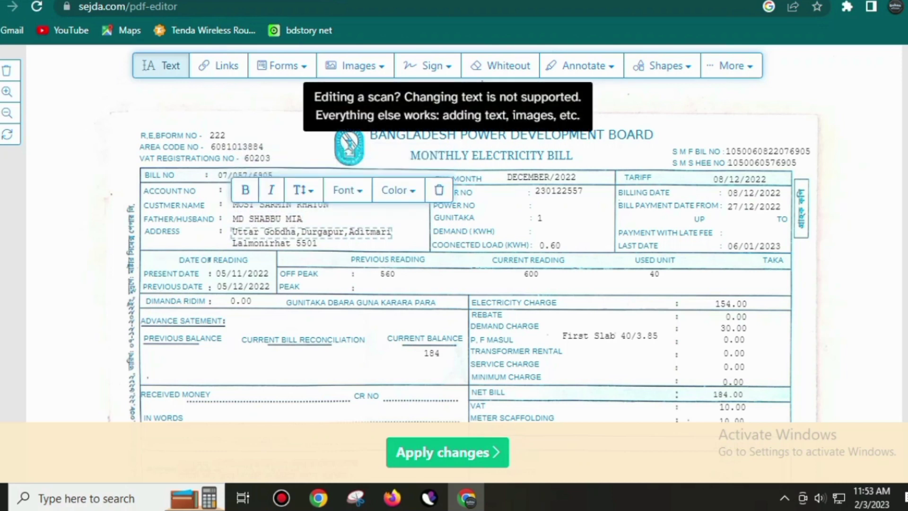
click(232, 232)
click(232, 243)
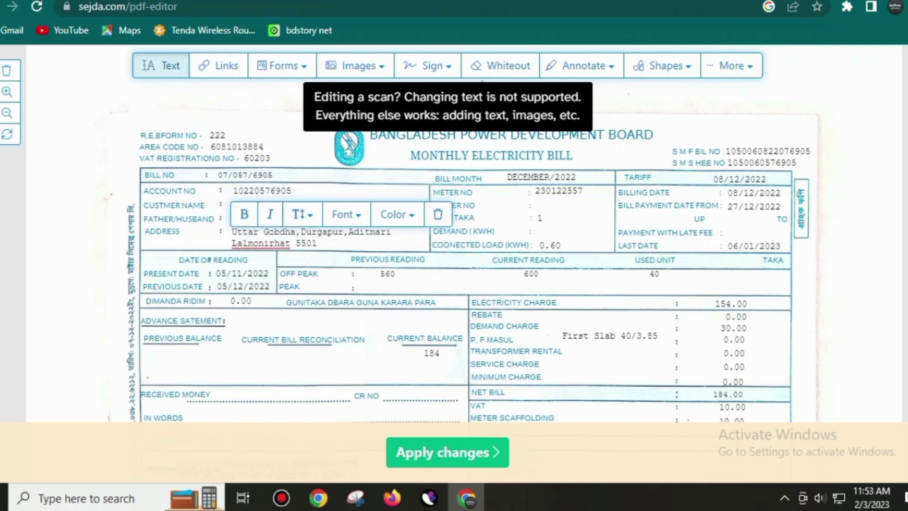
key(Escape)
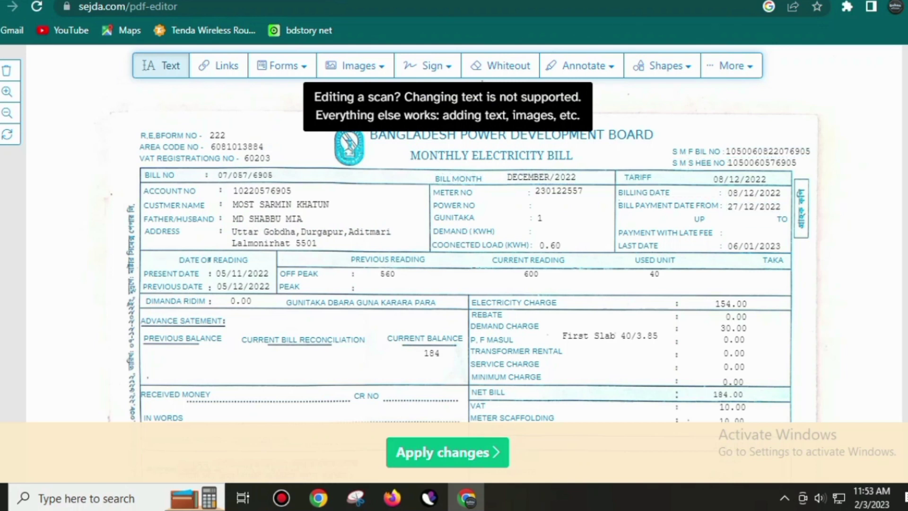
scroll(454, 236, down, 3)
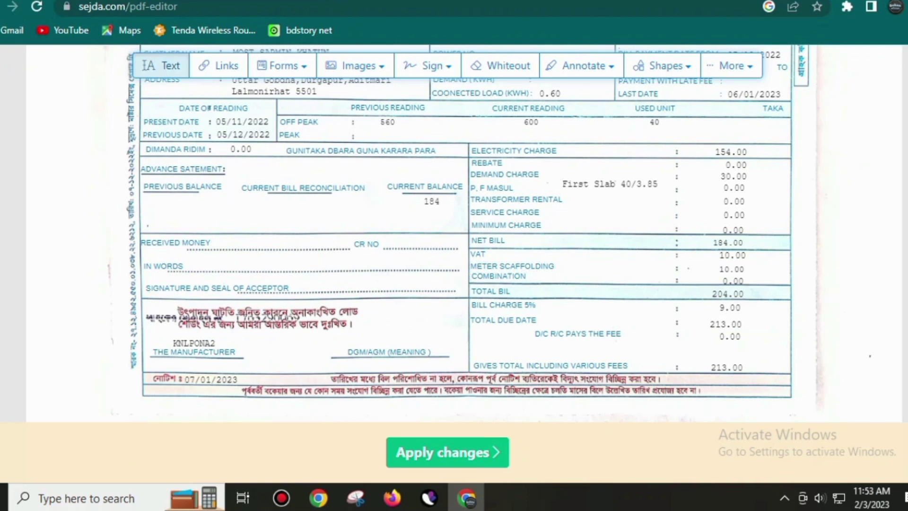
scroll(223, 333, up, 10)
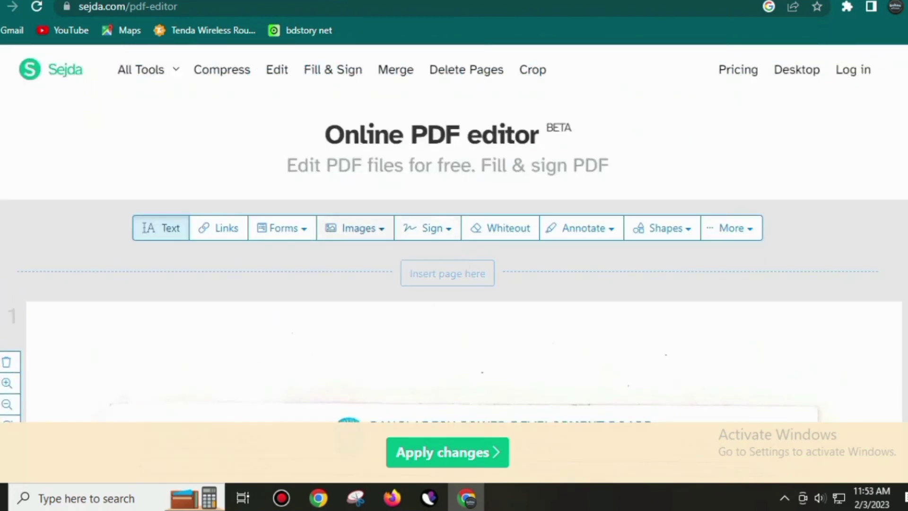
click(355, 228)
Insert the saved stamp image and shrink it repeatedly so the bill shows through.
click(399, 267)
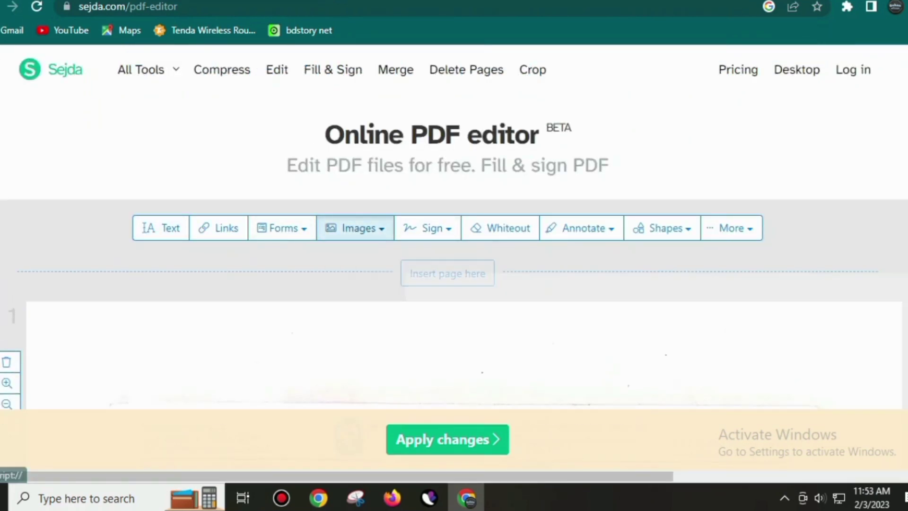
scroll(402, 275, down, 4)
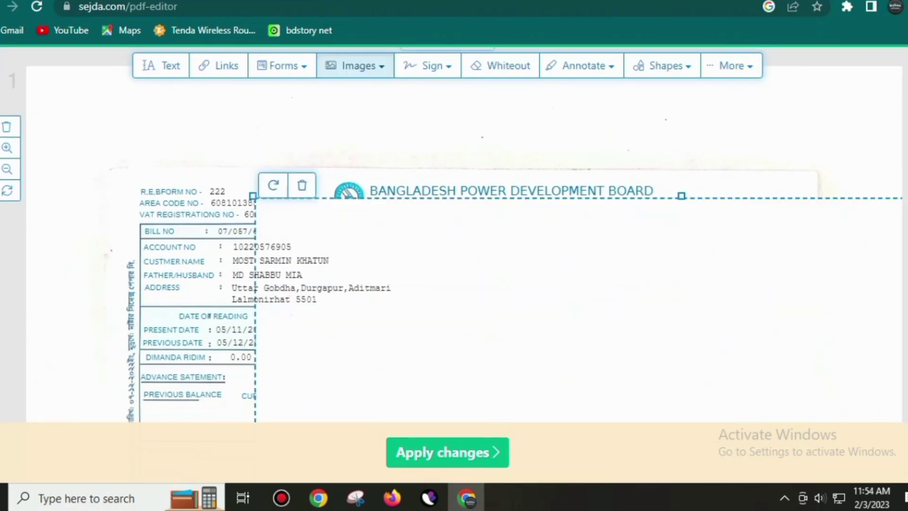
scroll(454, 234, down, 4)
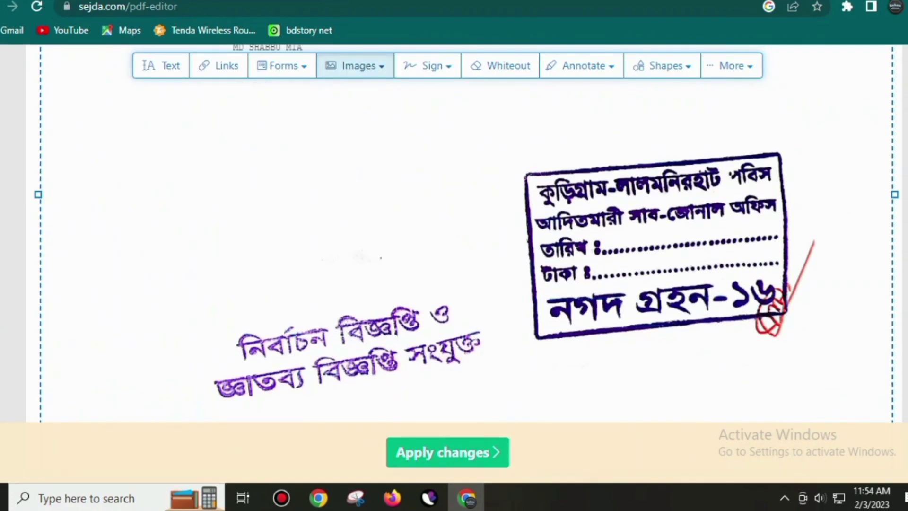
drag(402, 265, 327, 157)
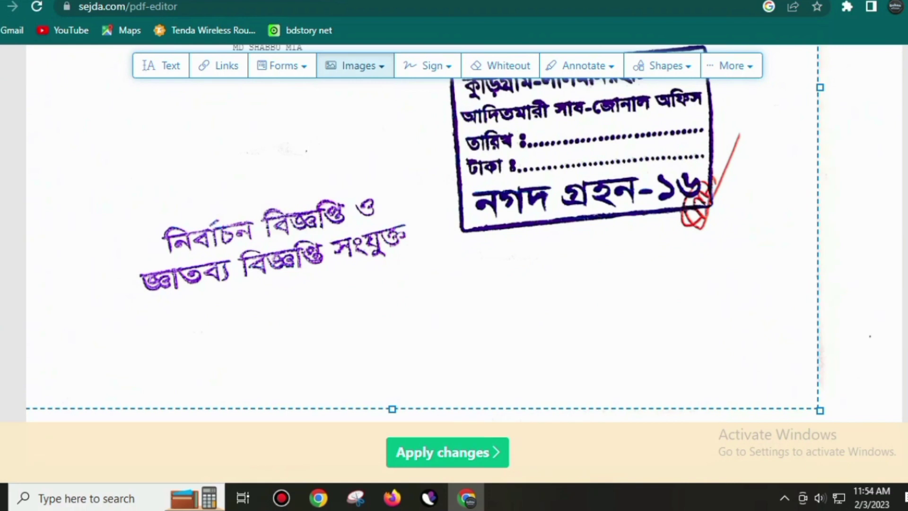
drag(820, 411, 614, 256)
drag(482, 189, 568, 273)
drag(700, 340, 517, 196)
drag(331, 142, 419, 250)
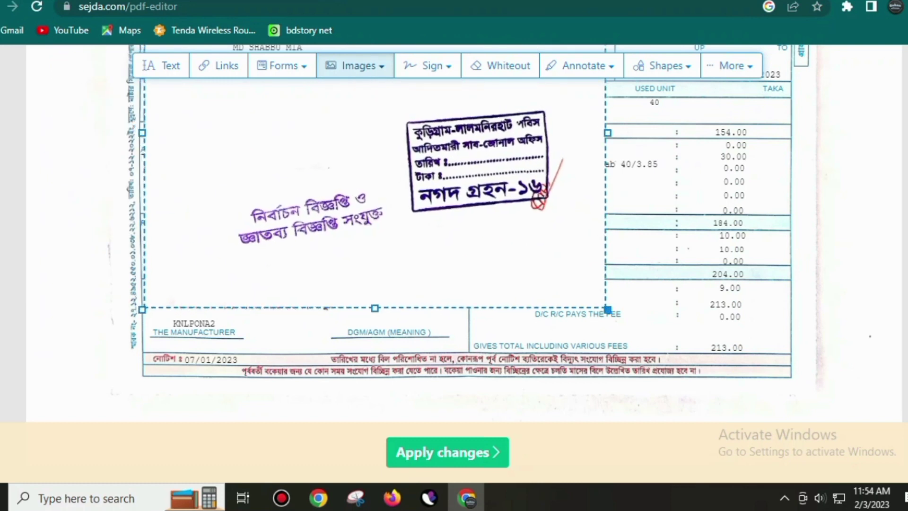
drag(602, 305, 436, 179)
drag(331, 142, 442, 256)
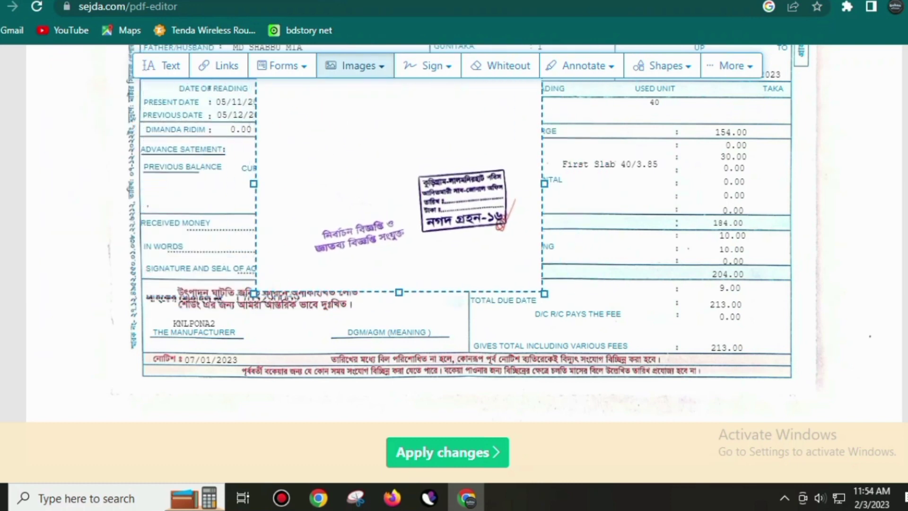
drag(545, 293, 441, 217)
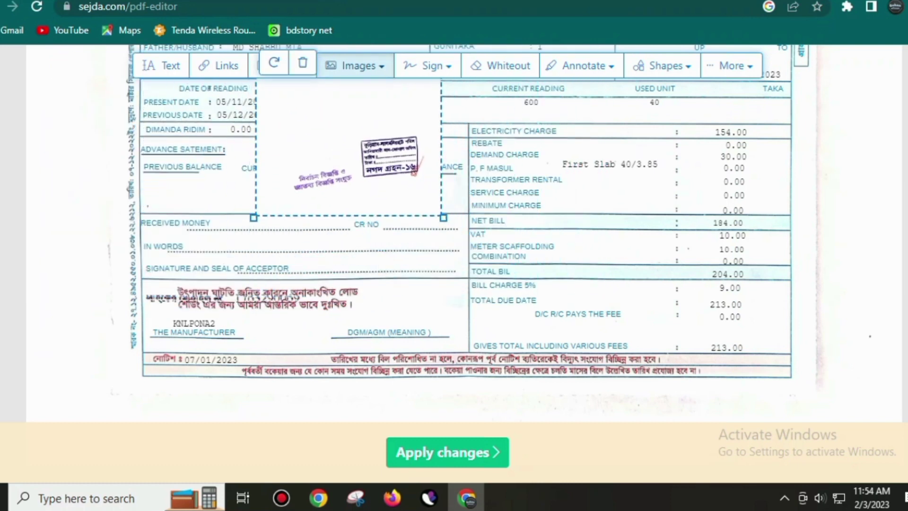
Fit the stamp over the signature and seal area, beside the totals column showing 184.
drag(396, 160, 404, 240)
drag(453, 297, 400, 262)
drag(332, 210, 358, 235)
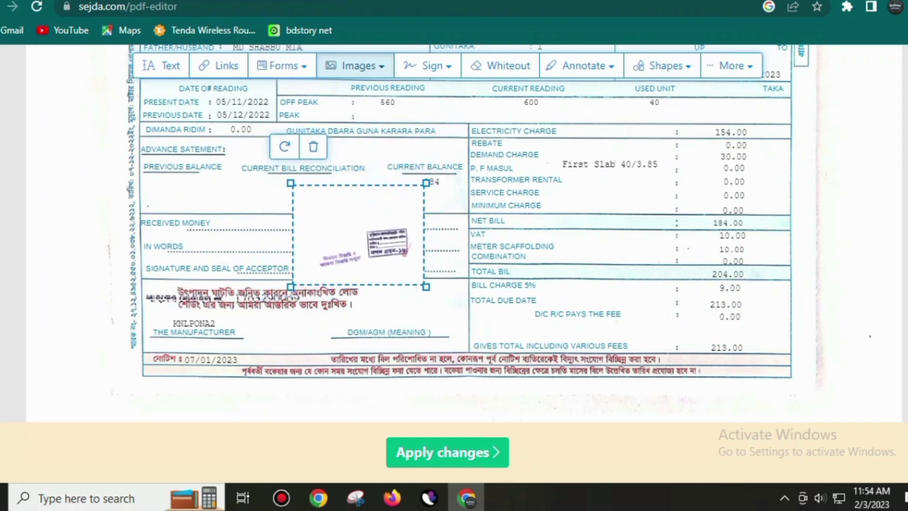
drag(426, 286, 444, 300)
drag(374, 246, 372, 234)
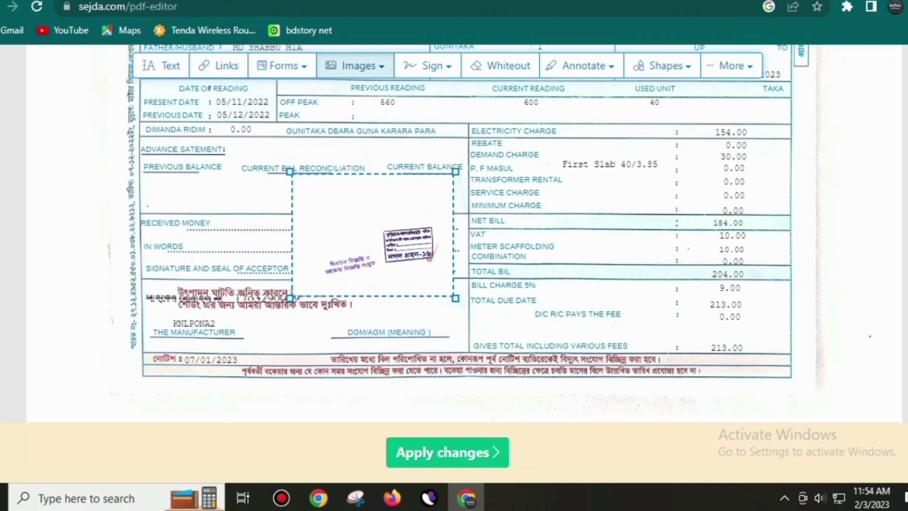
drag(372, 235, 330, 223)
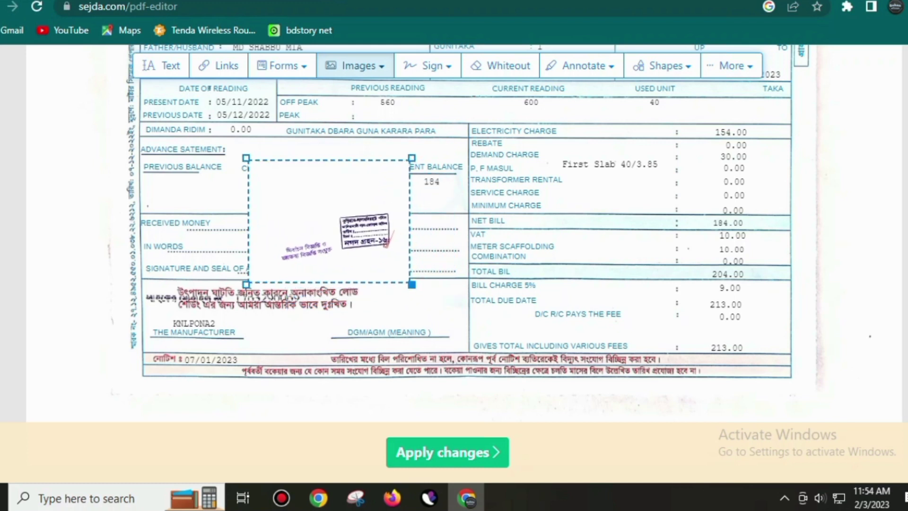
drag(413, 285, 452, 313)
drag(392, 246, 409, 247)
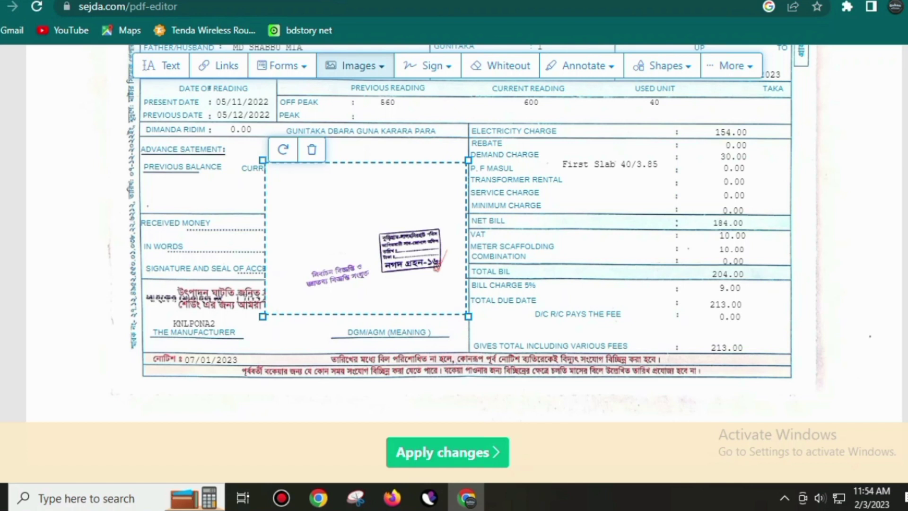
Deselect the stamp, apply the changes, and dismiss the IDM download prompt.
key(Escape)
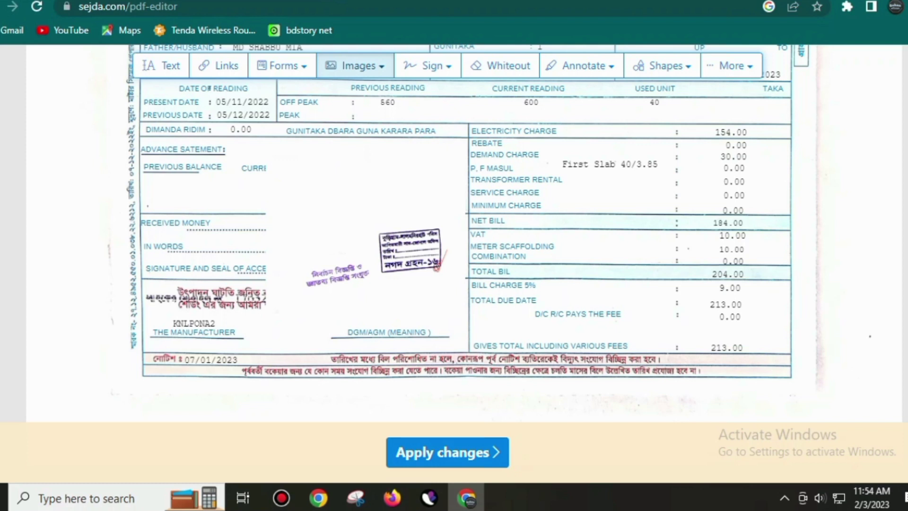
click(447, 452)
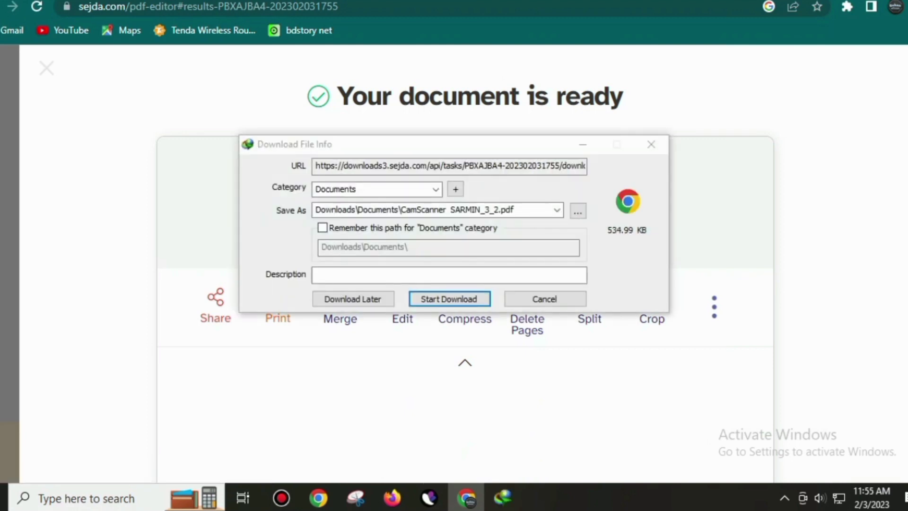
click(651, 144)
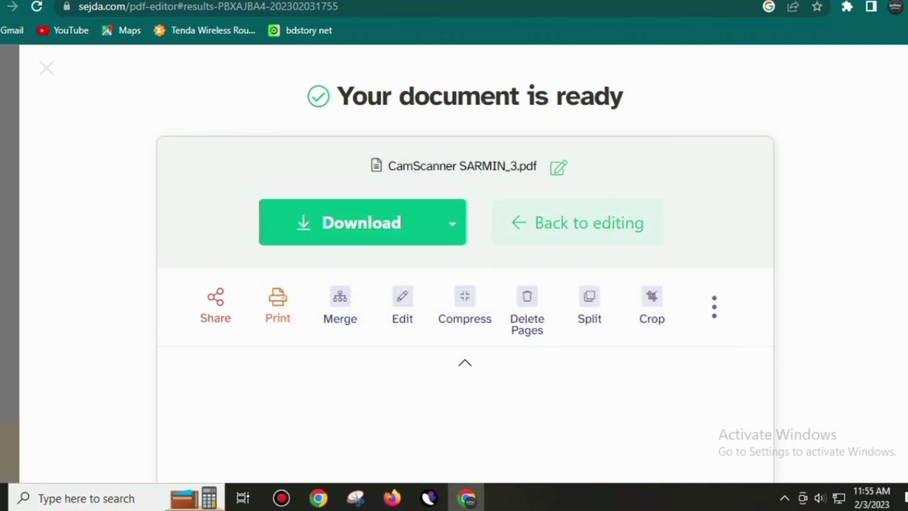